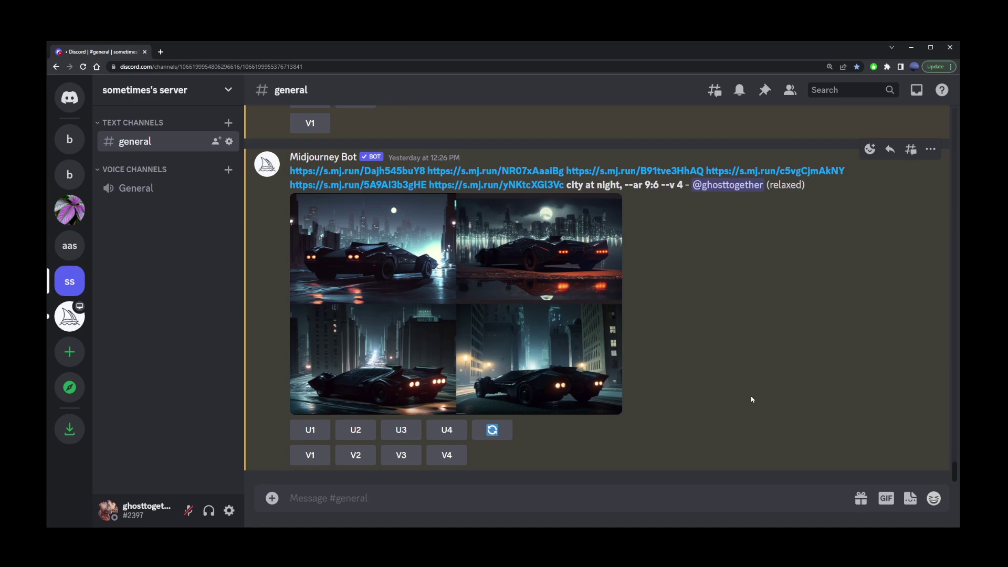
Step: Start an /imagine prompt for a little blue bird multiple-pose sheet in children's book style, --no outline --v 4
type("/imag")
key("Tab")
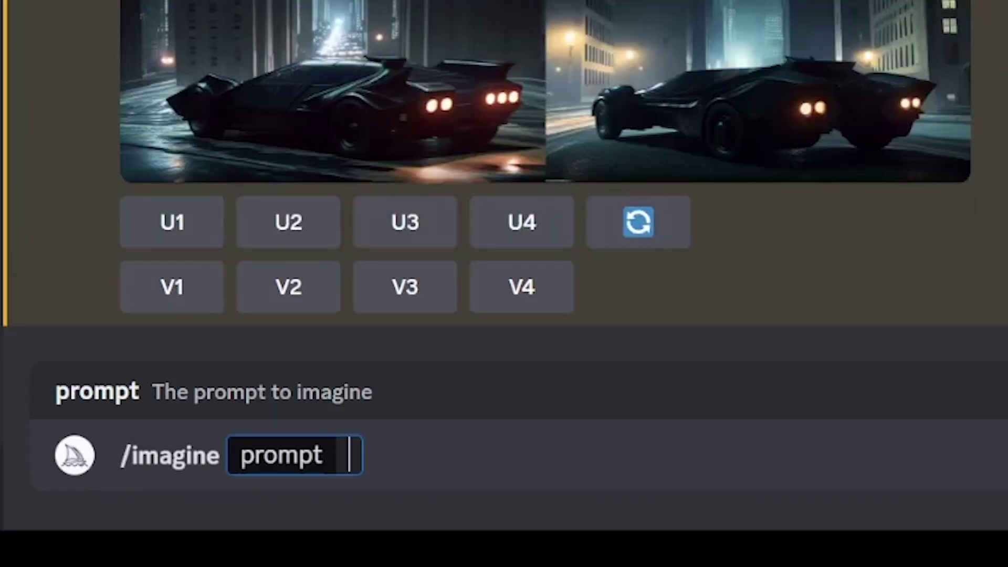
type("little ")
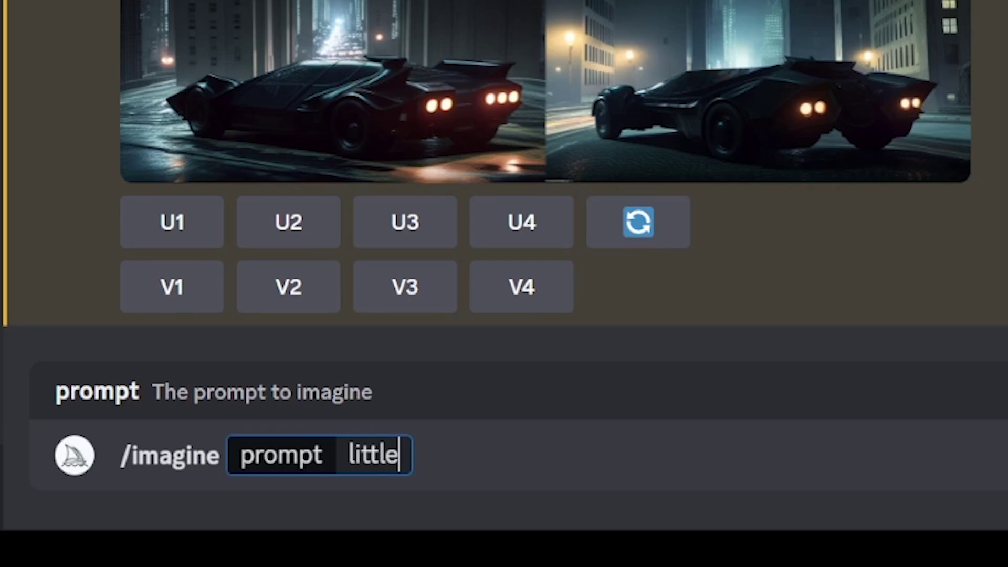
type("blue")
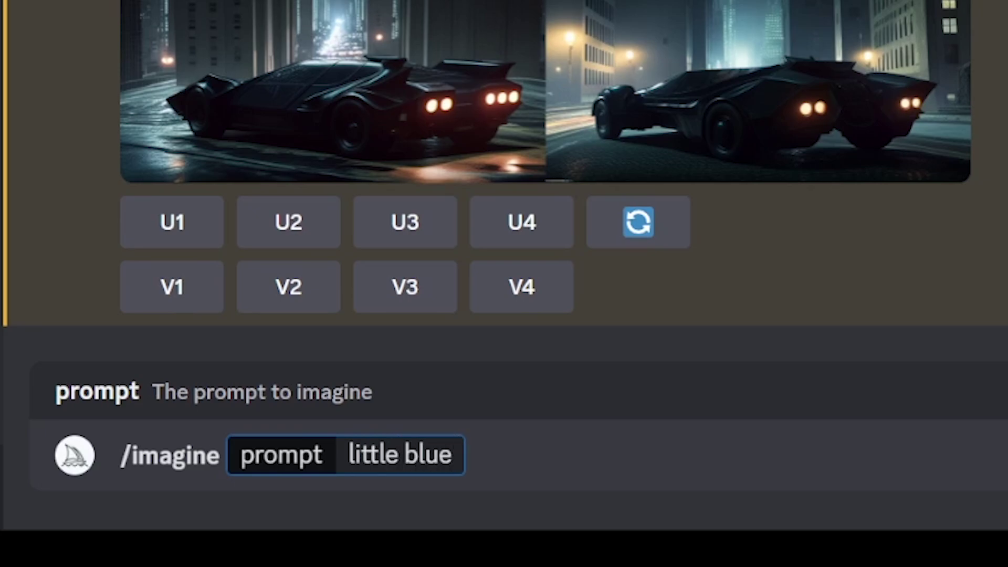
type(" bird character")
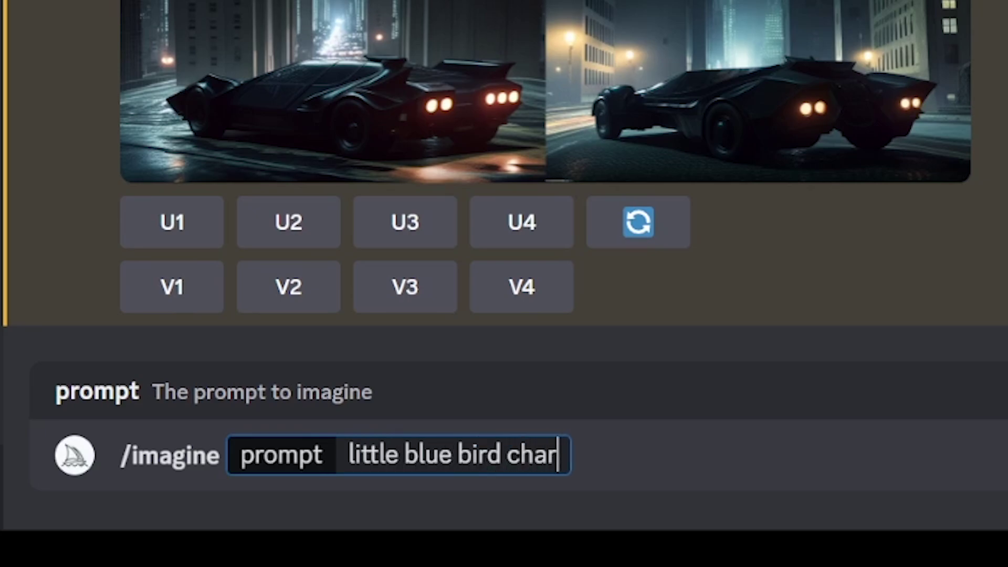
type(", multip")
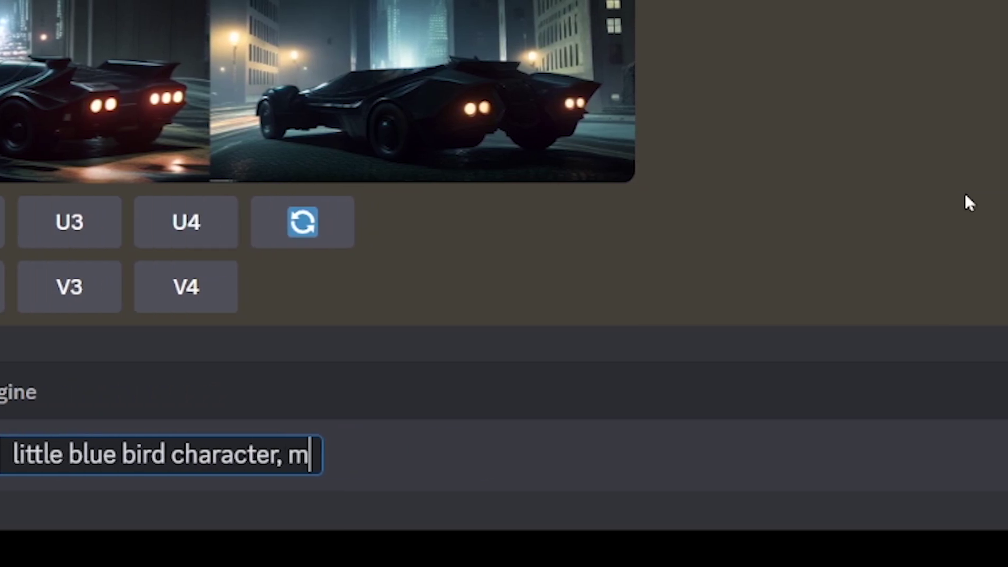
type("le pose")
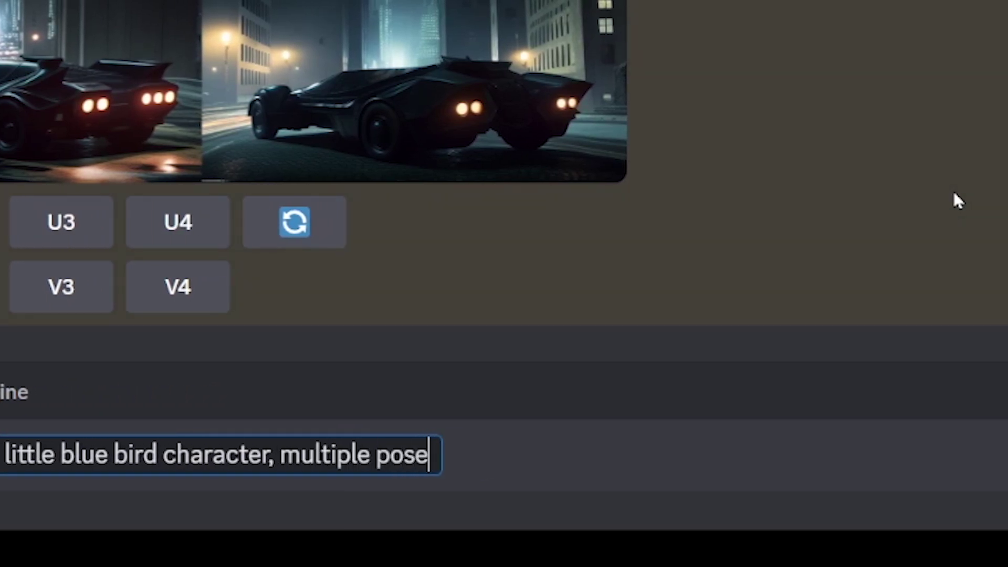
type(" sheet, ")
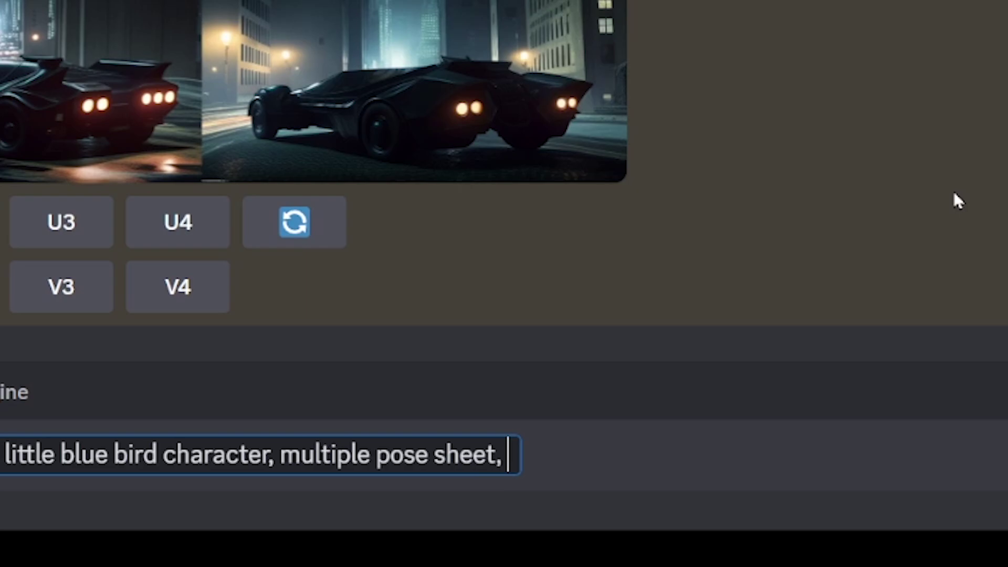
type("childern's ")
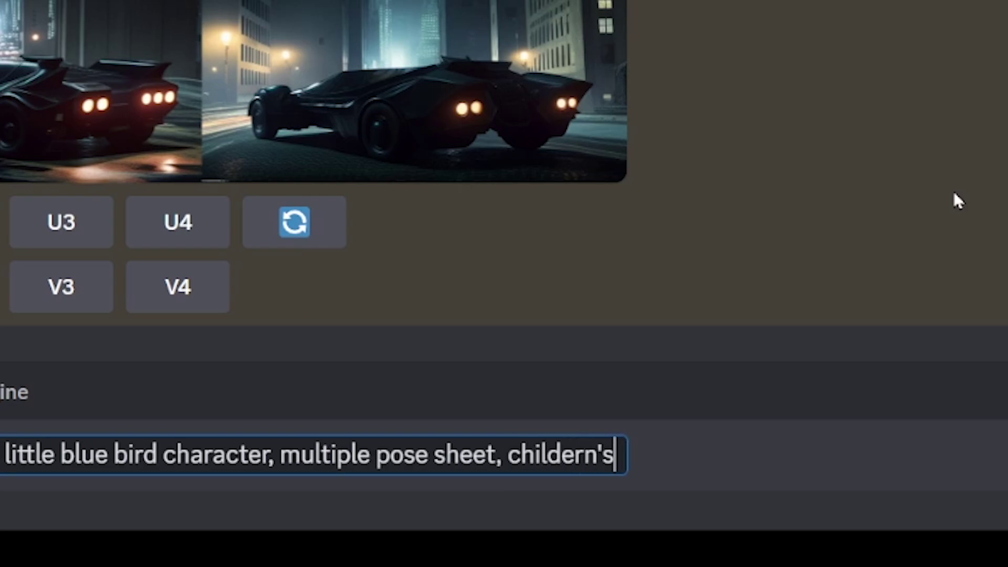
type("book illustra")
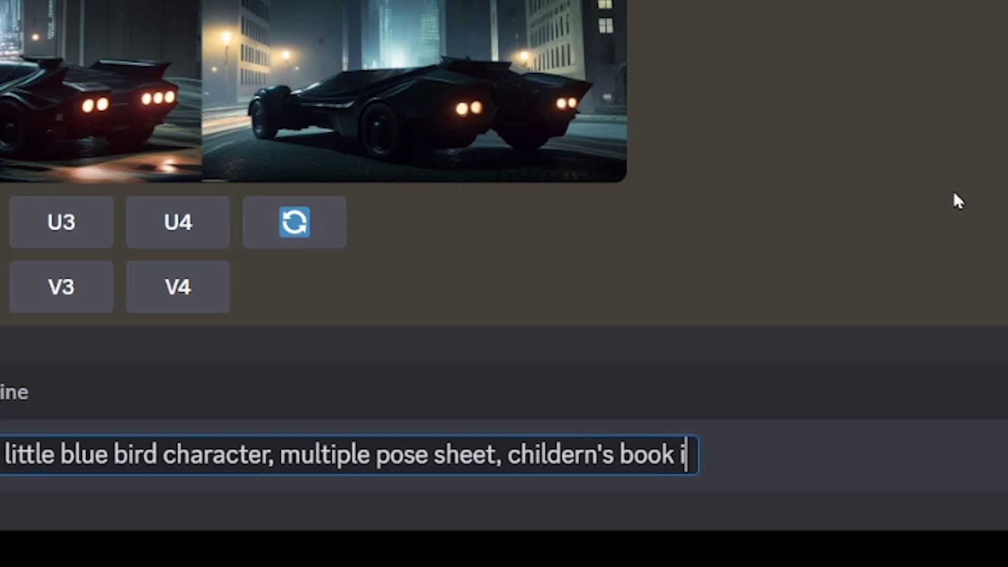
type("tion style, si")
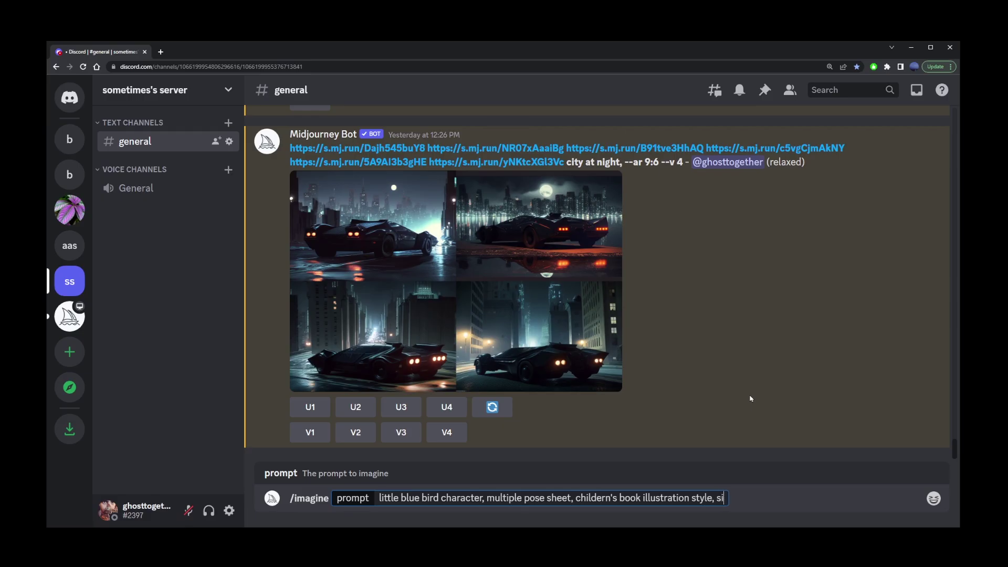
type("mple, cute")
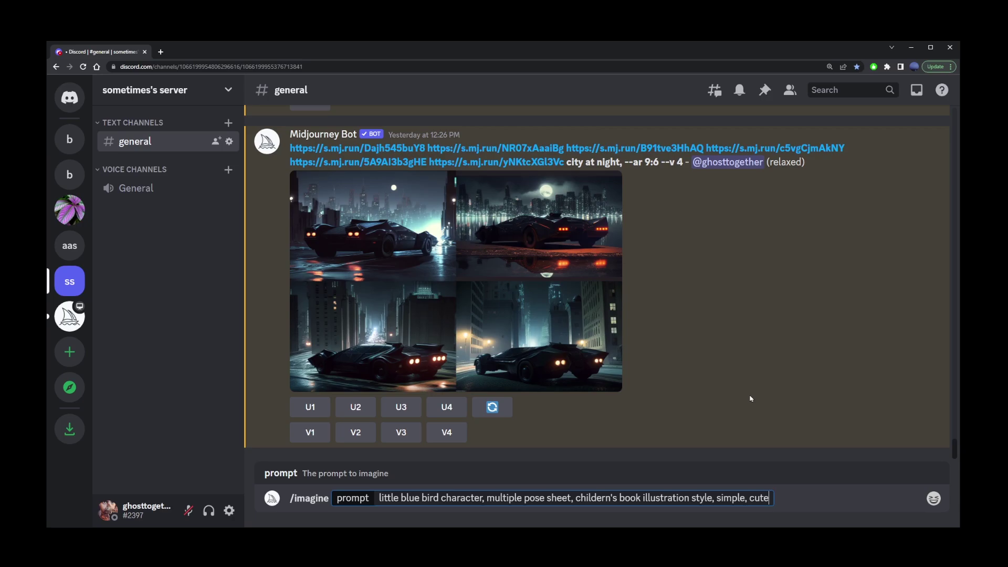
type(", full color")
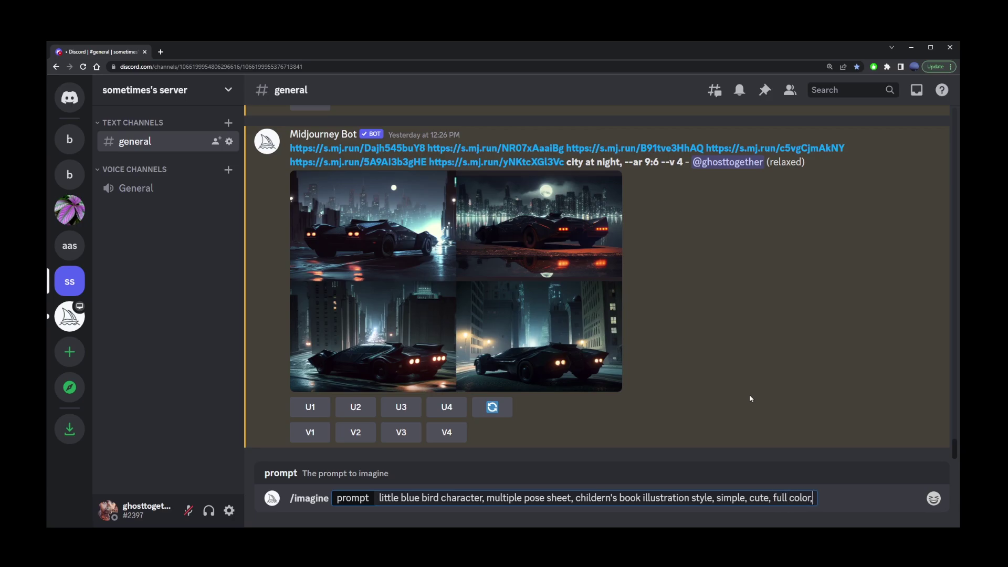
type(", orange feet")
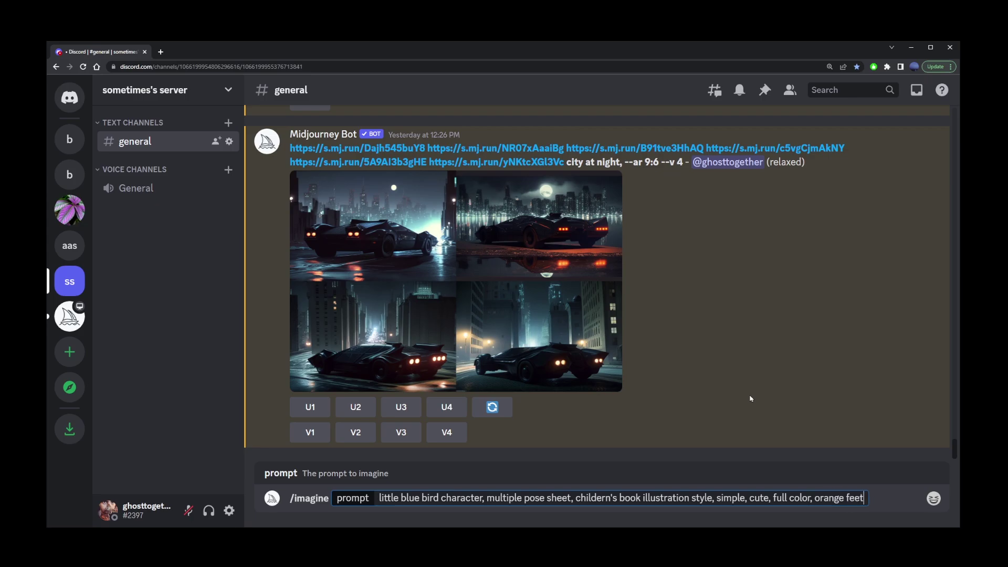
type(", yellow ")
type("blue feathers")
type(", fla")
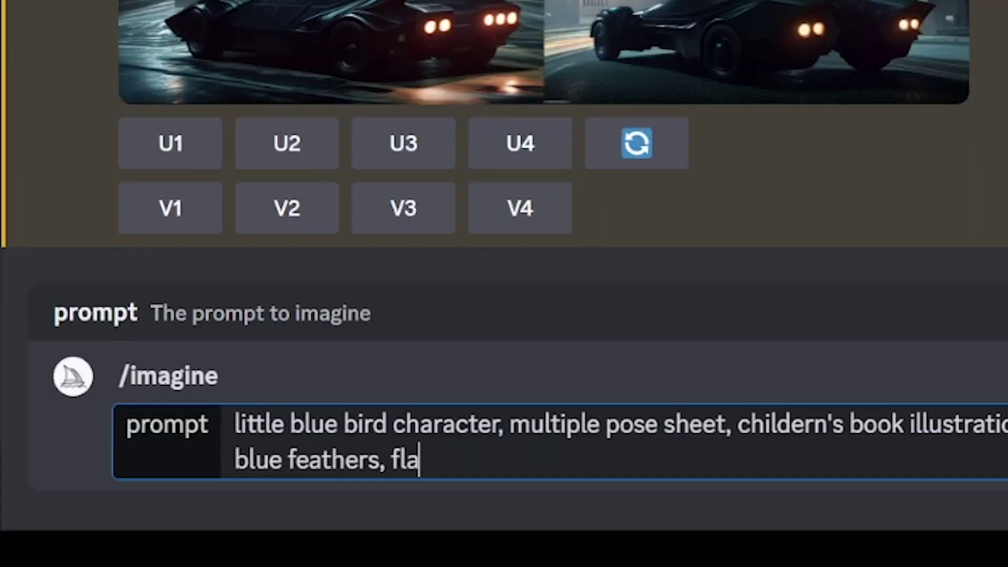
type("t color, --")
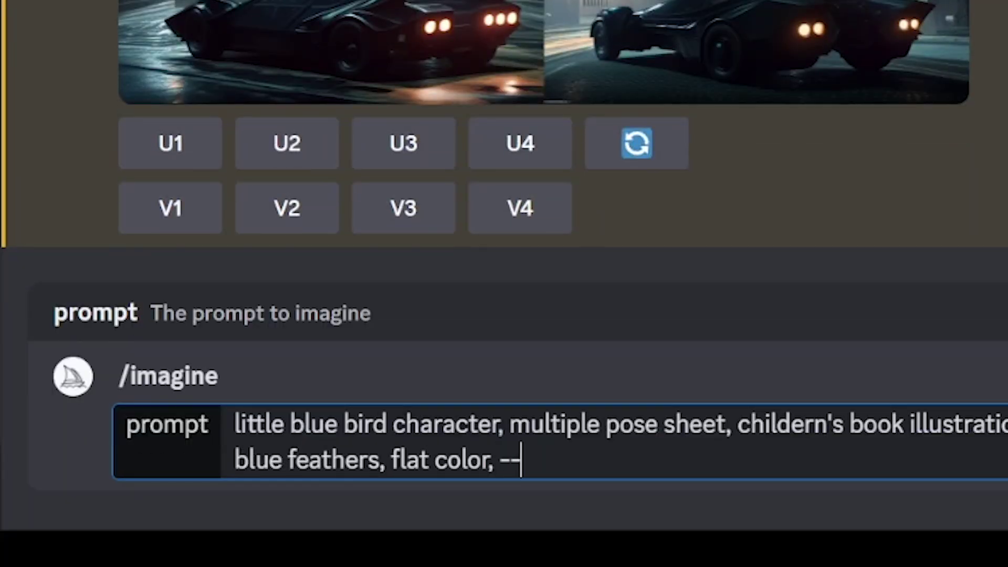
type("no outline")
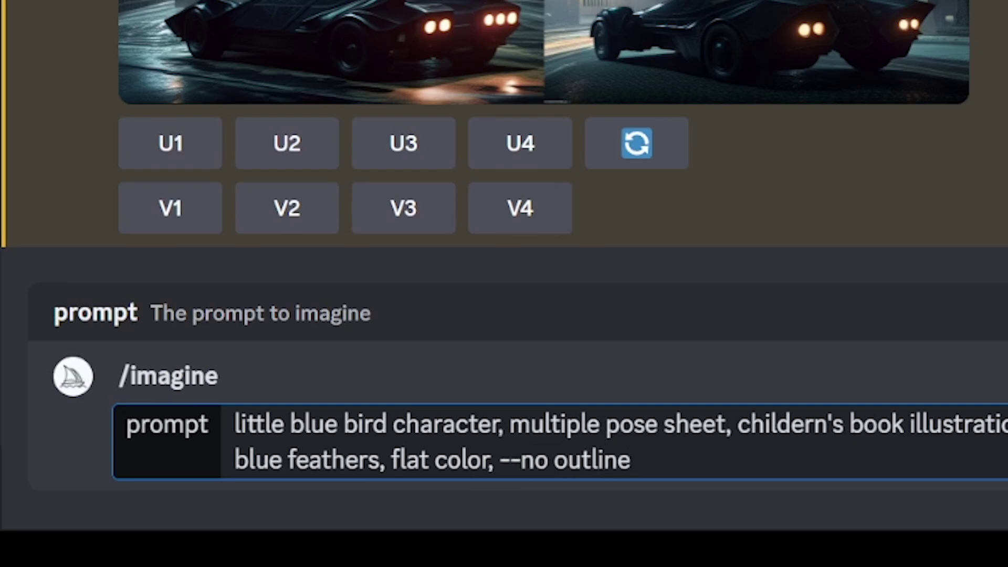
Step: Send the bird pose-sheet prompt and view the finished grid enlarged
key("Return")
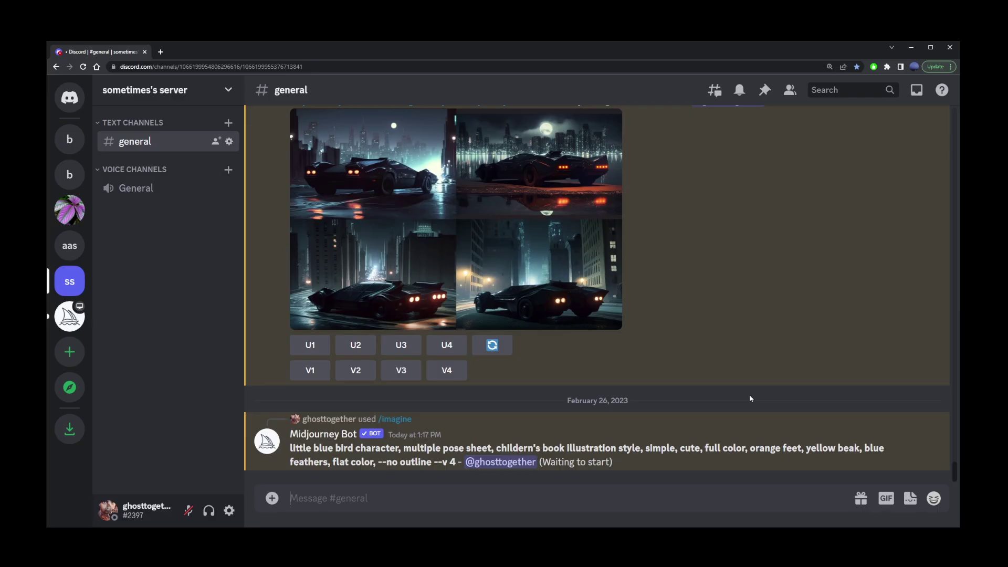
left_click(472, 315)
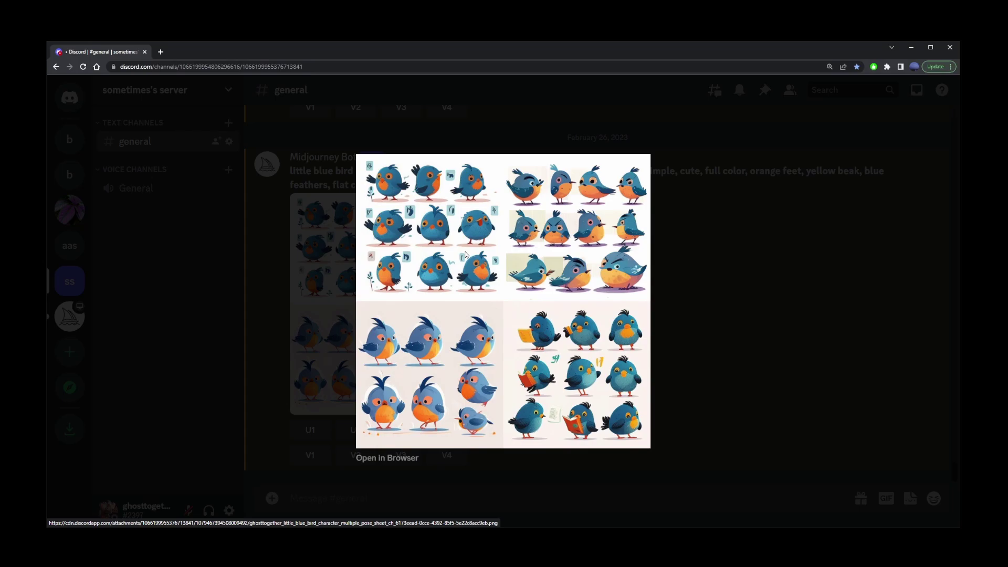
key("Escape")
Step: Reroll the grid for new options, check it, then upscale image 4 (U4)
left_click(492, 360)
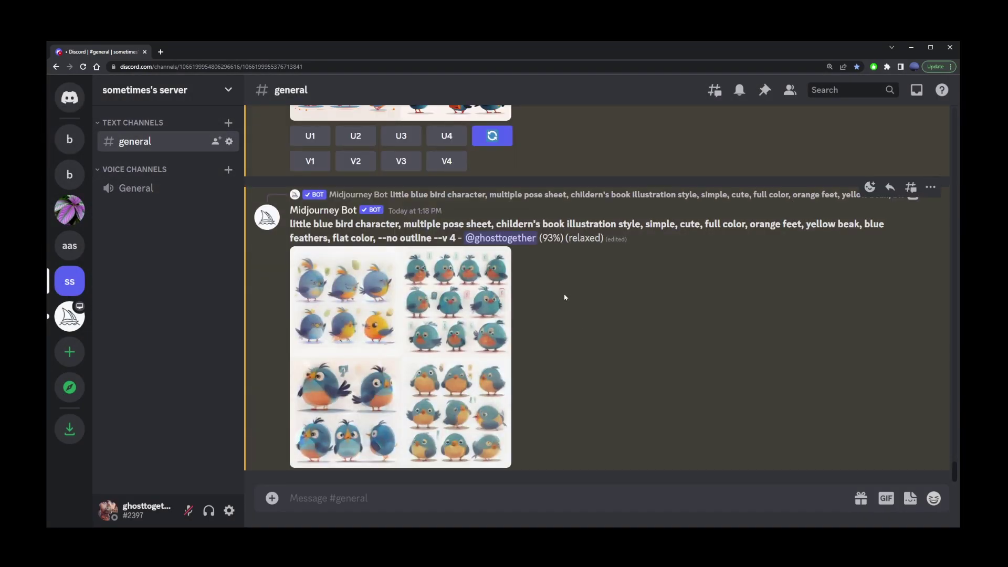
left_click(446, 307)
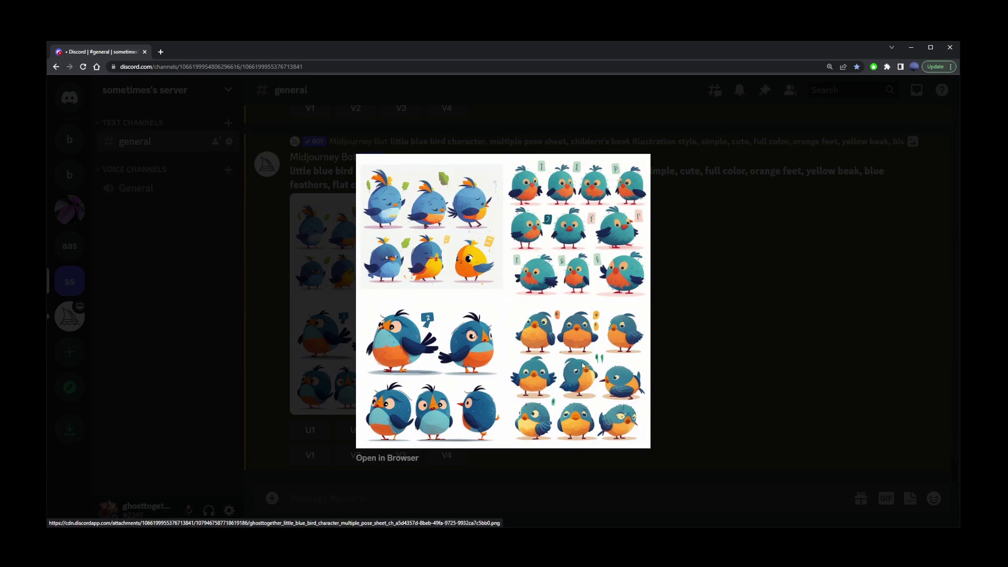
left_click(723, 360)
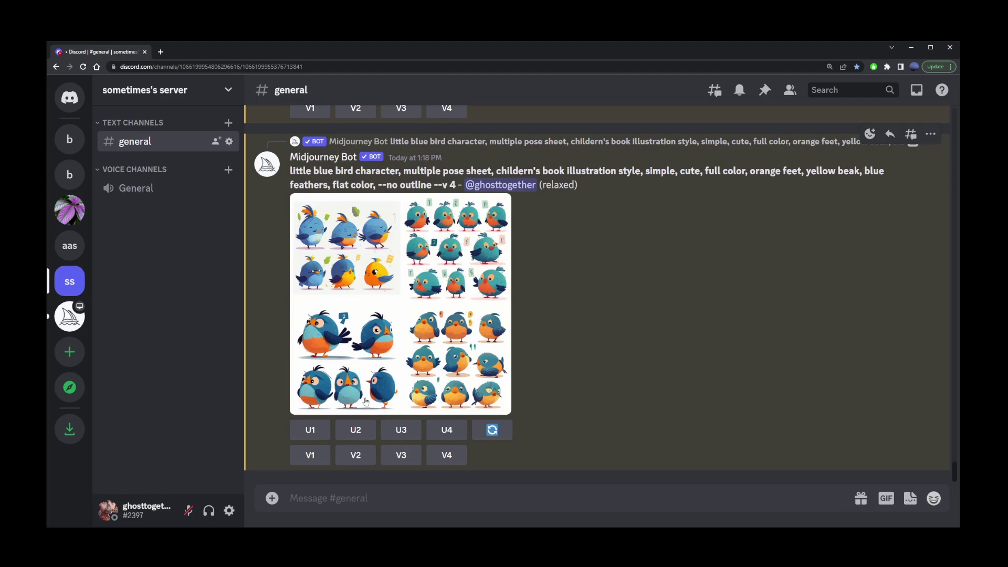
left_click(448, 431)
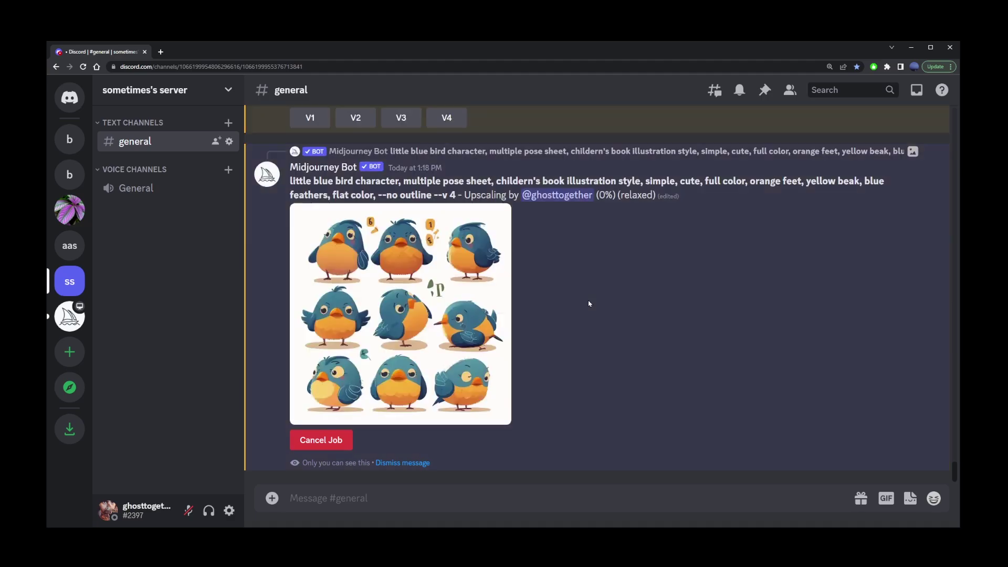
Step: Copy the upscaled bird pose-sheet image from its full-size view
left_click(438, 287)
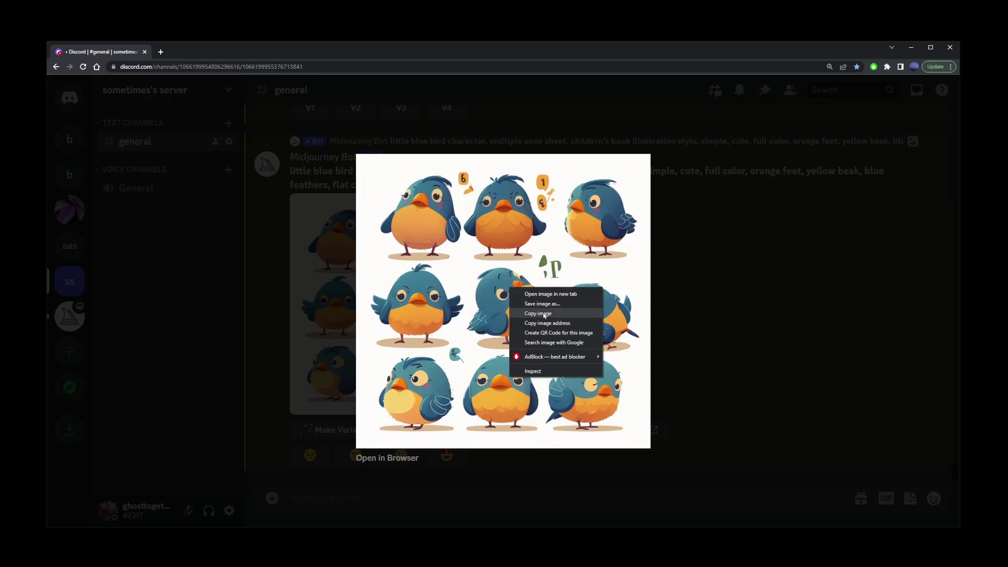
left_click(598, 367)
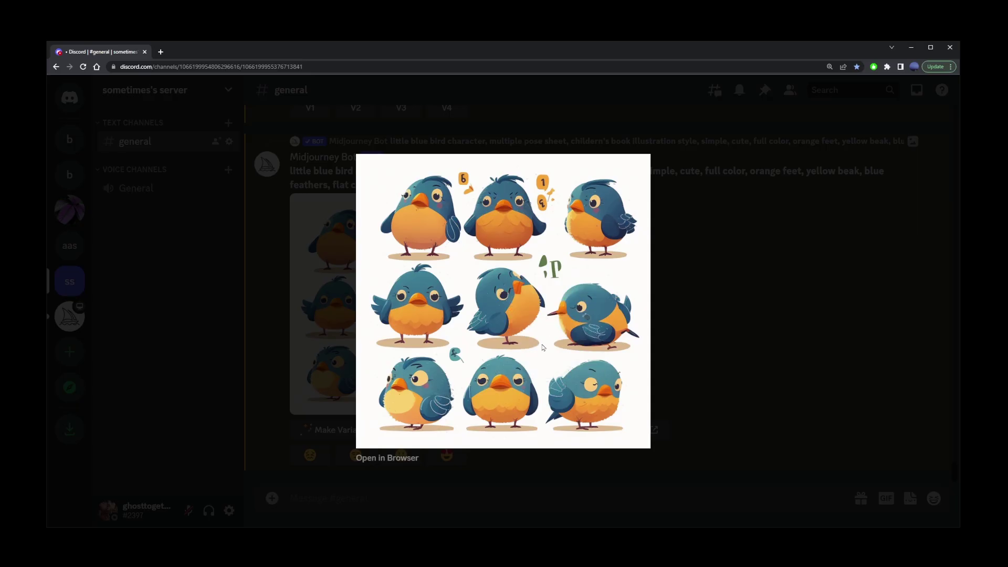
left_click(309, 315)
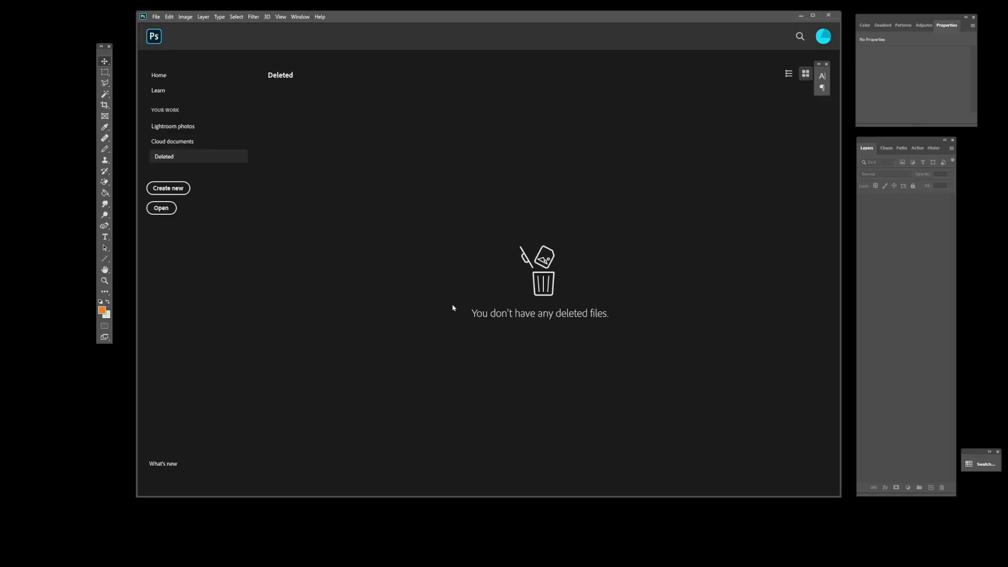
Step: Create a new 698 × 698 px document and paste the bird sheet in as Layer 1
left_click(156, 17)
left_click(162, 26)
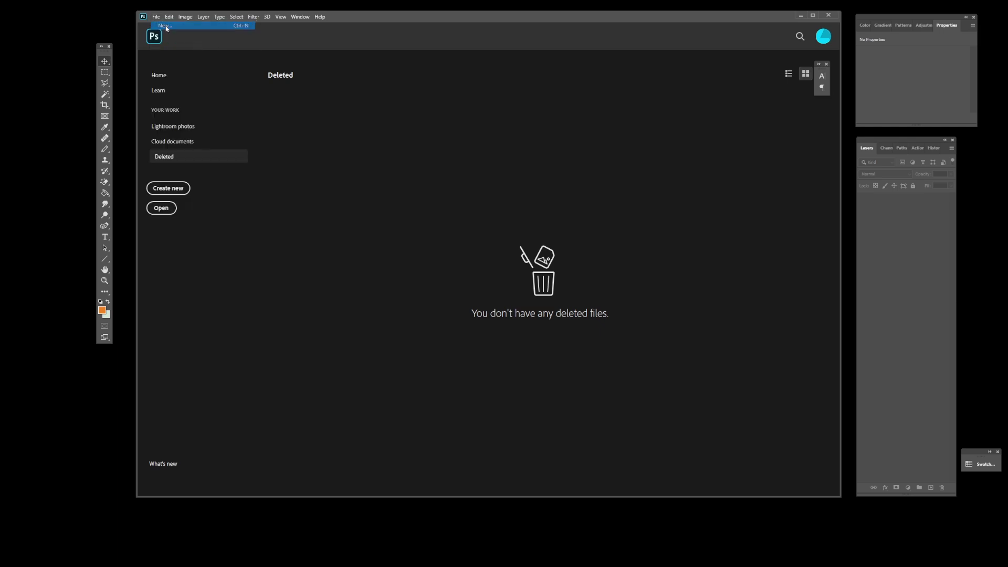
left_click(479, 457)
key("ctrl+v")
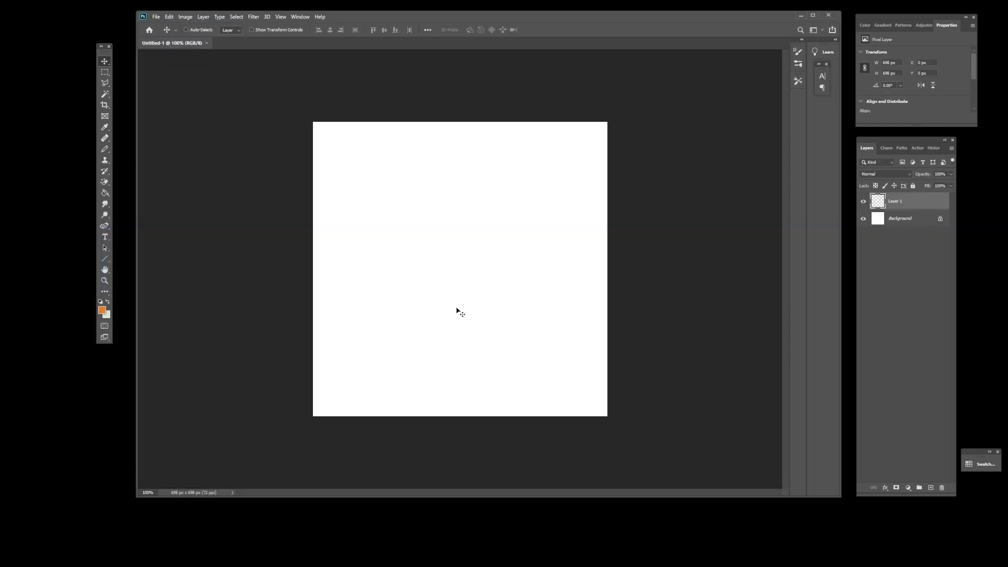
key("m")
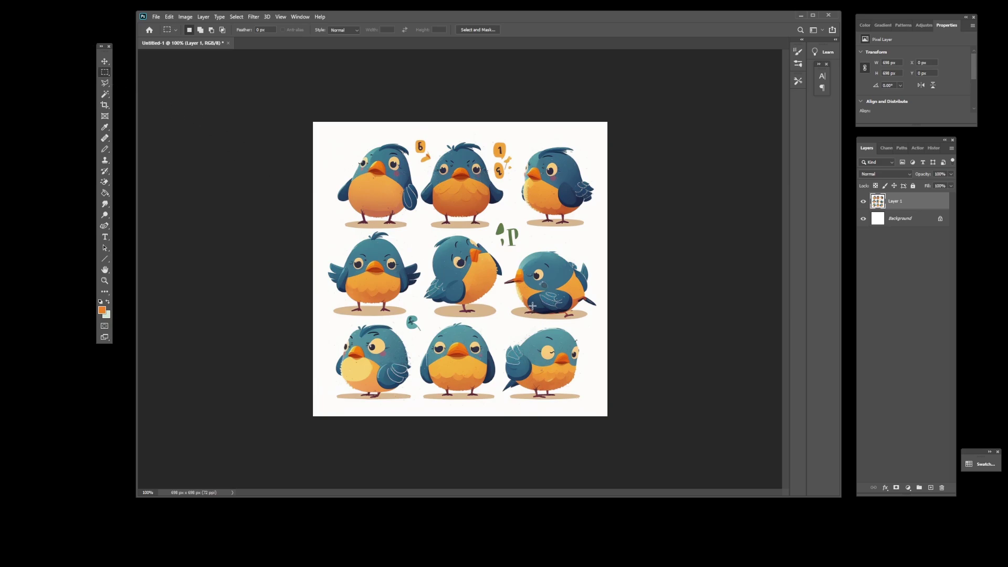
Step: Marquee-select and delete the centre bird and its leftover fragments, then the bottom-right bird
left_click_drag(428, 234, 492, 319)
left_click_drag(421, 284, 441, 270)
mouse_move(478, 235)
left_mouse_down()
mouse_move(508, 276)
mouse_move(502, 321)
left_mouse_up()
key("Delete")
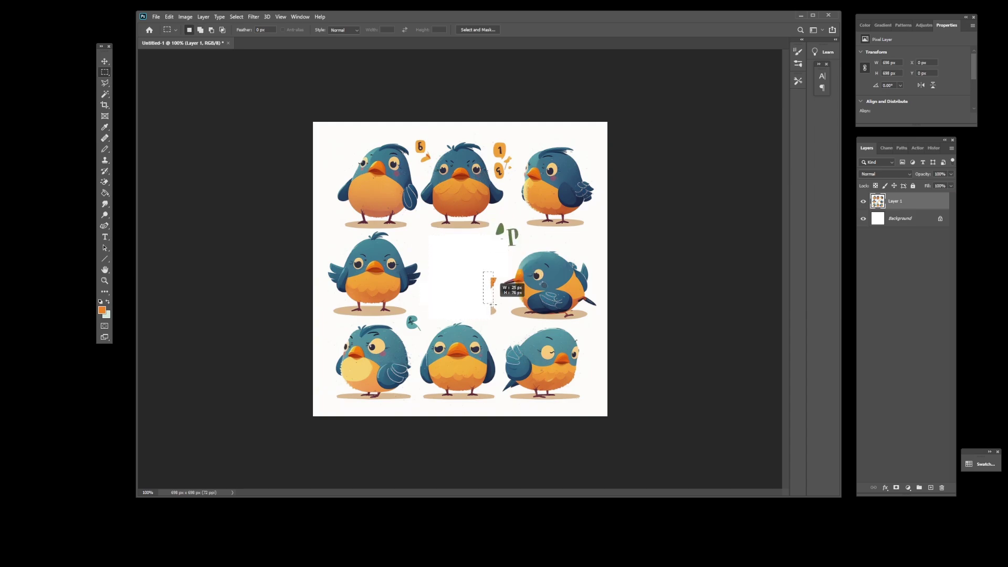
key("Delete")
left_click_drag(500, 324, 617, 416)
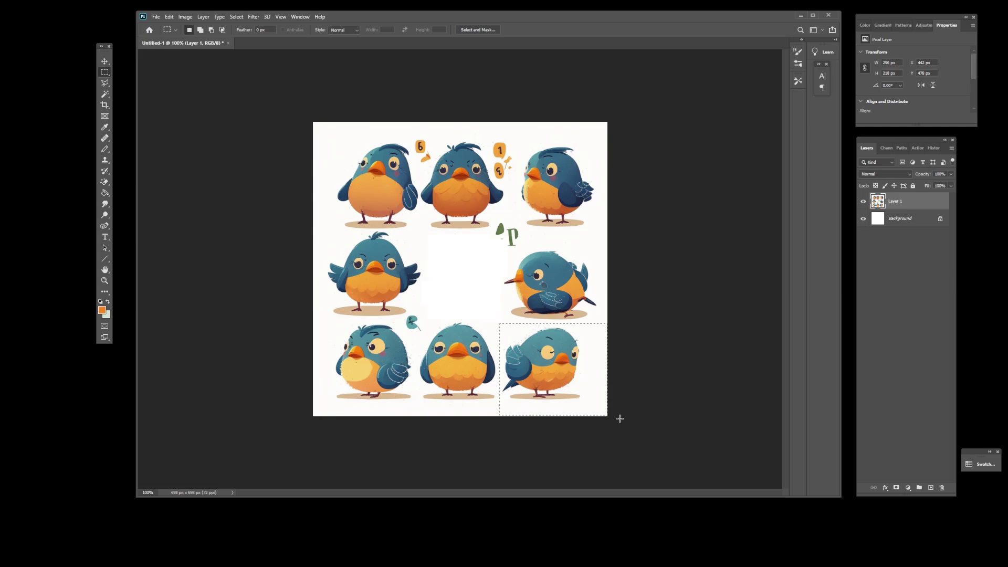
key("Delete")
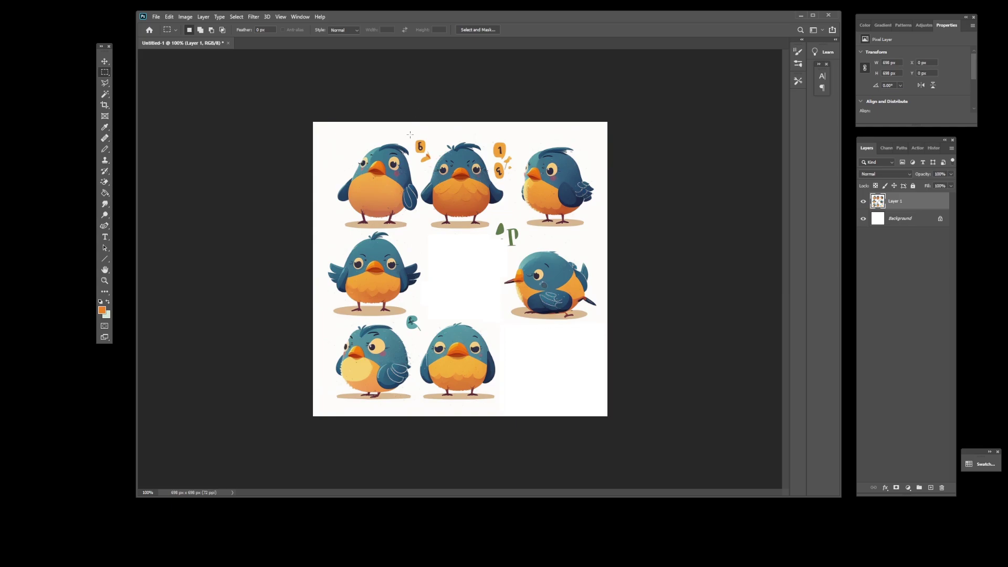
Step: Delete the orange 6, the 1 and 9, the leaf P and the small teal doodles
left_click_drag(414, 136, 432, 164)
left_click_drag(515, 132, 498, 181)
left_click_drag(491, 140, 508, 170)
left_click_drag(494, 219, 526, 248)
left_click_drag(404, 314, 423, 332)
key("Delete")
Step: Delete the right-middle and top-left birds, then deselect
left_click_drag(490, 243, 610, 329)
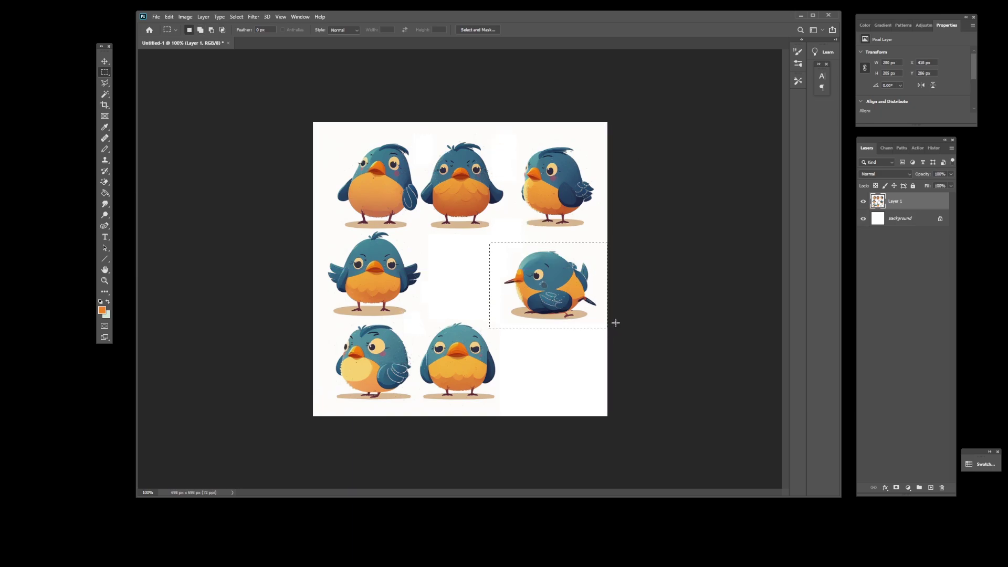
key("Delete")
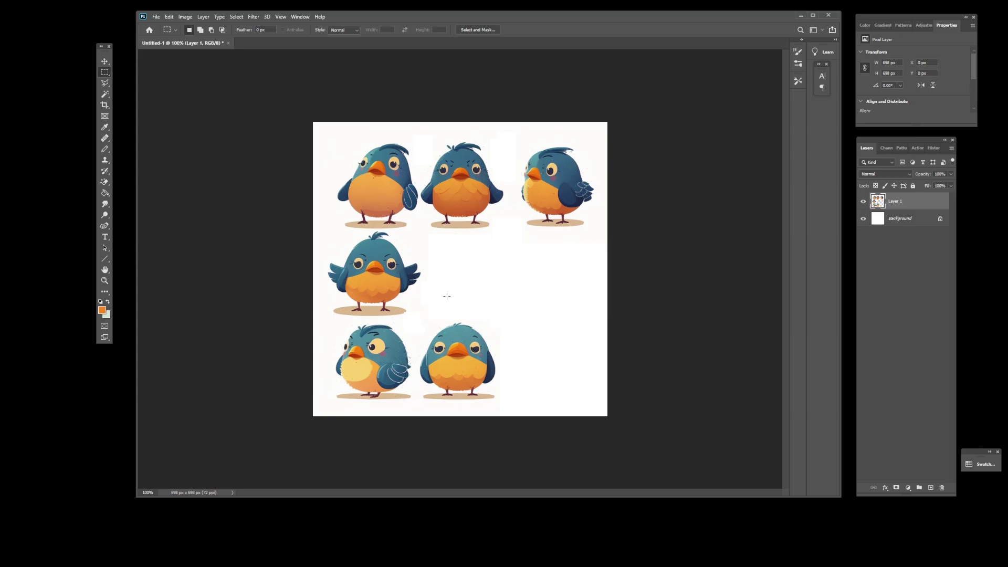
left_click_drag(323, 124, 420, 232)
key("Delete")
key("ctrl+d")
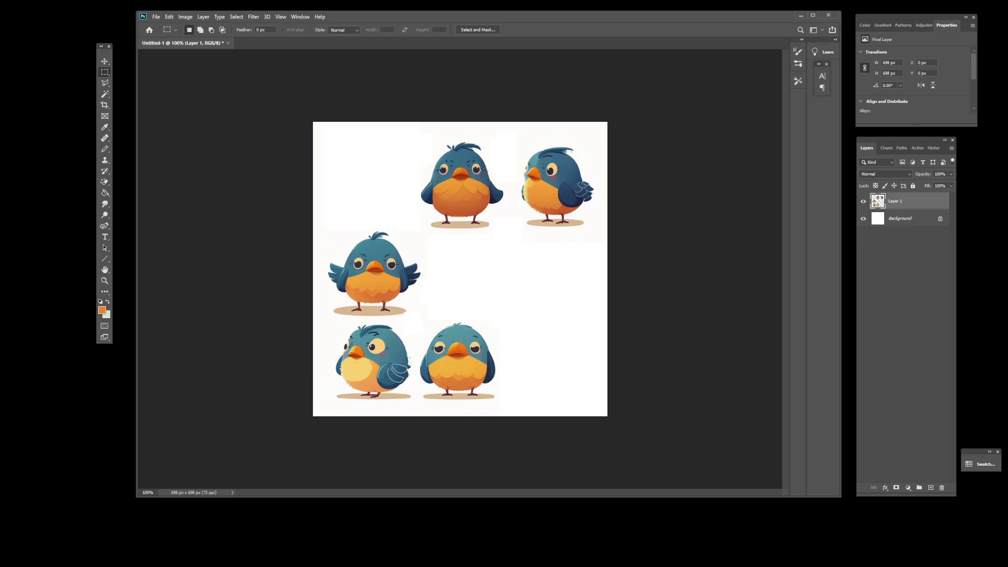
Step: Post the first bird image to the channel, then cut the top-middle bird for Discord
key("alt+Tab")
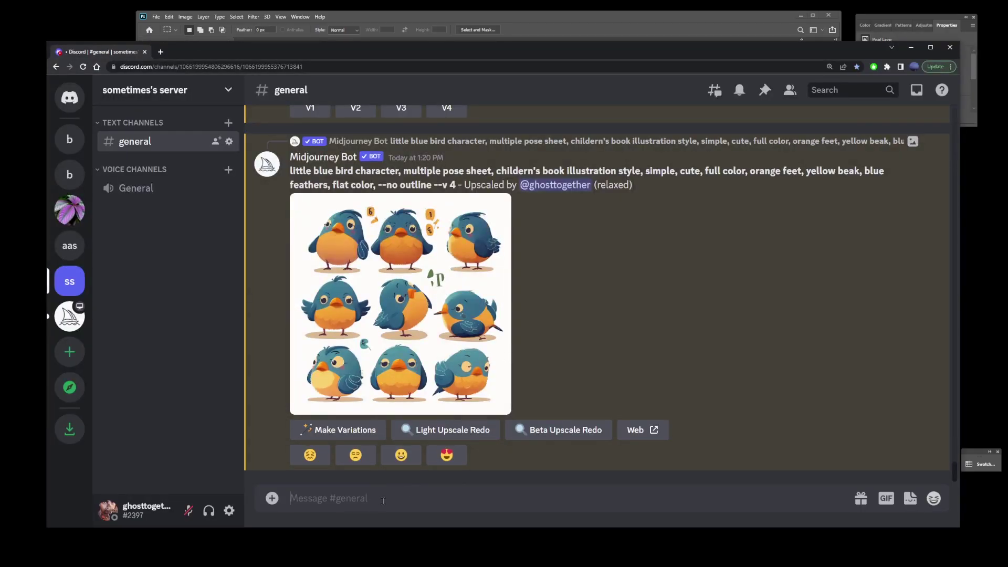
key("ctrl+v")
key("Return")
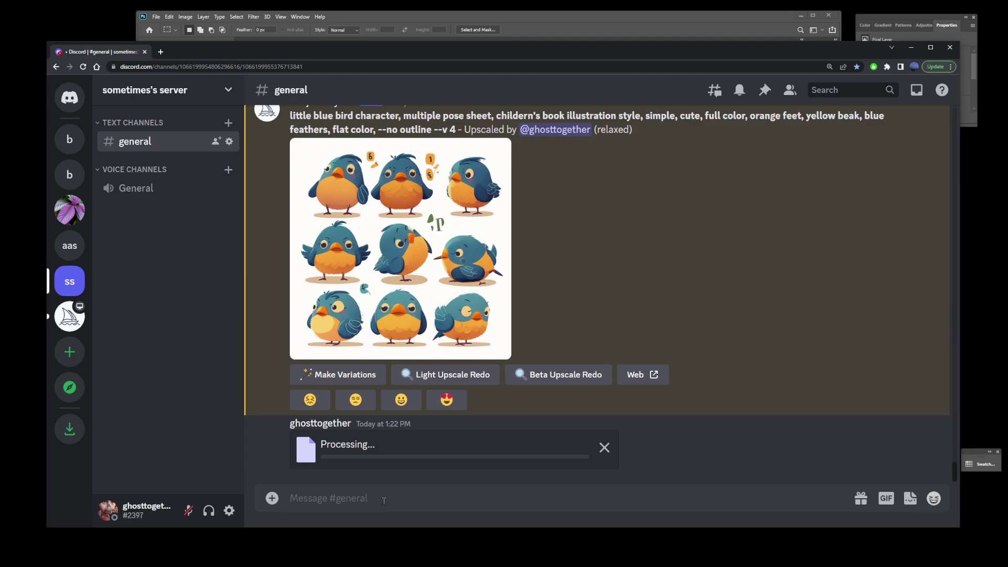
key("alt+Tab")
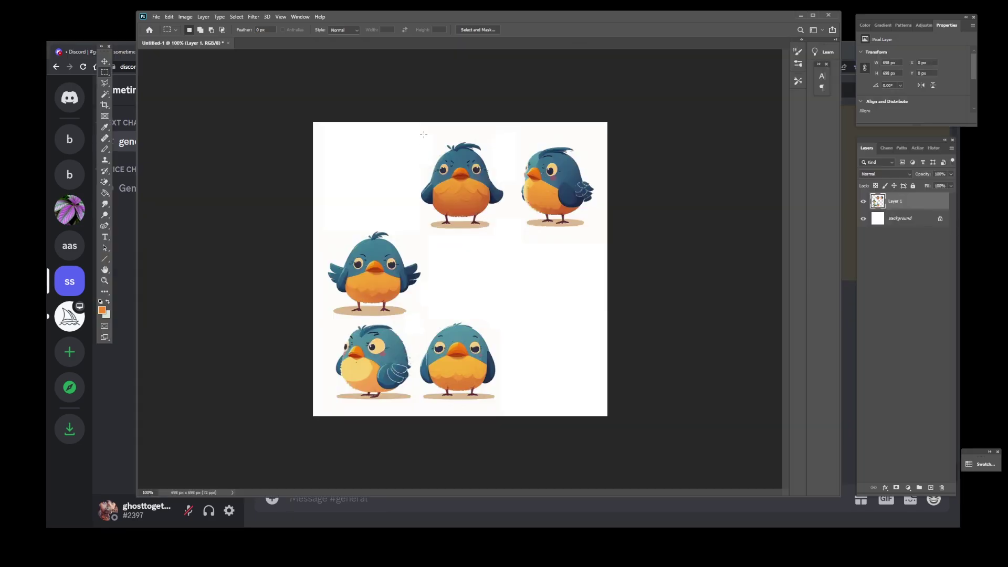
left_click_drag(420, 128, 507, 242)
key("Delete")
key("alt+Tab")
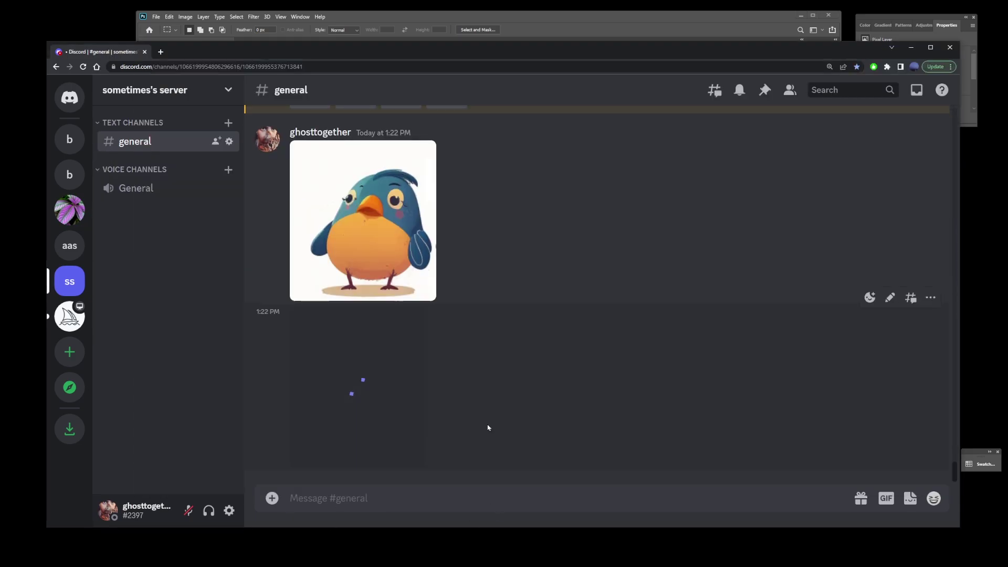
Step: Cut the top-right and middle-left birds from the sheet and bring them to Discord
key("alt+Tab")
left_click_drag(517, 139, 603, 244)
key("Delete")
key("alt+Tab")
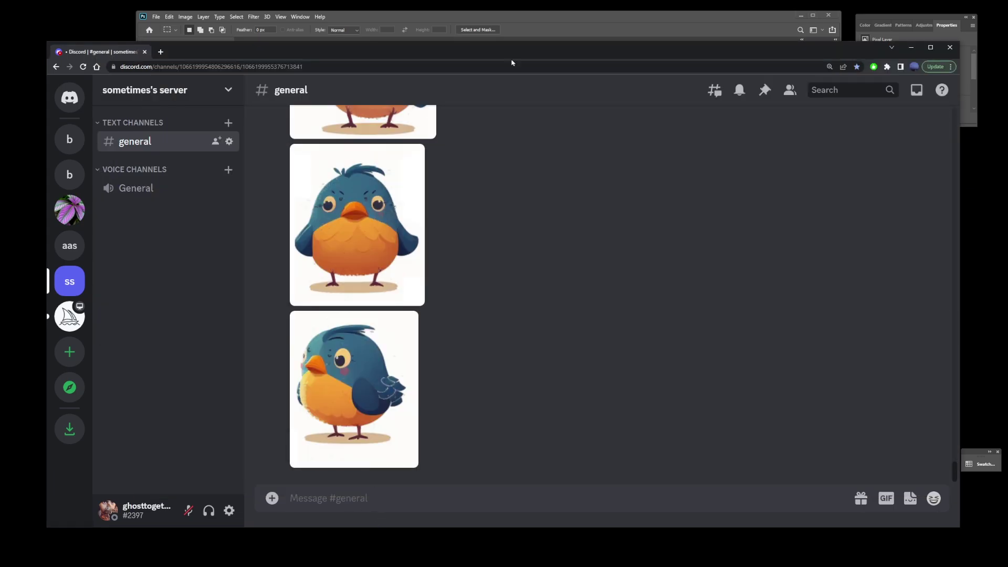
key("alt+Tab")
left_click_drag(322, 219, 428, 321)
key("Delete")
key("alt+Tab")
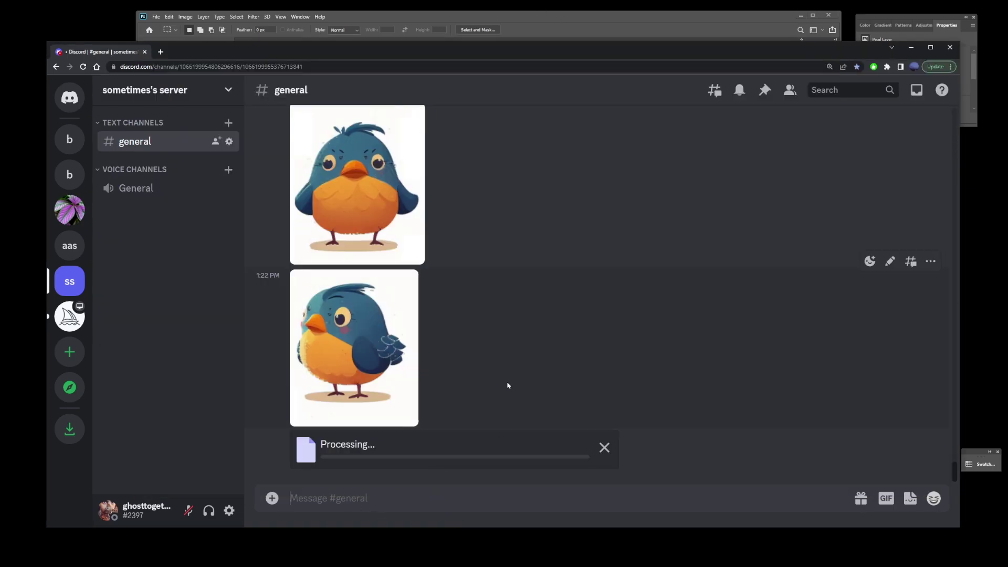
Step: Cut the bottom-left and bottom-middle birds and send the last bird image to the channel
key("alt+Tab")
left_click_drag(320, 417, 501, 409)
key("Delete")
key("alt+Tab")
key("alt+Tab")
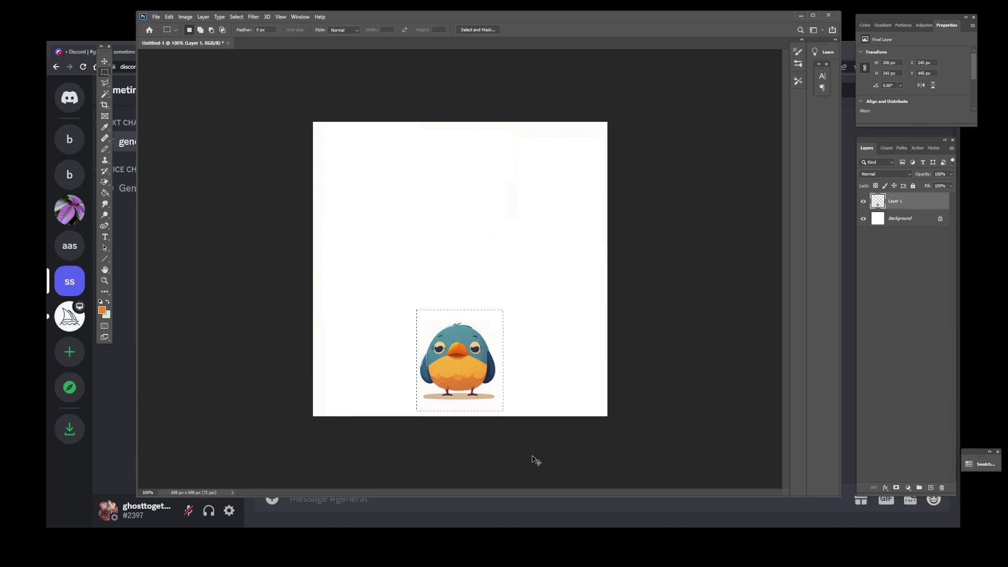
key("Delete")
key("alt+Tab")
key("ctrl+v")
key("Return")
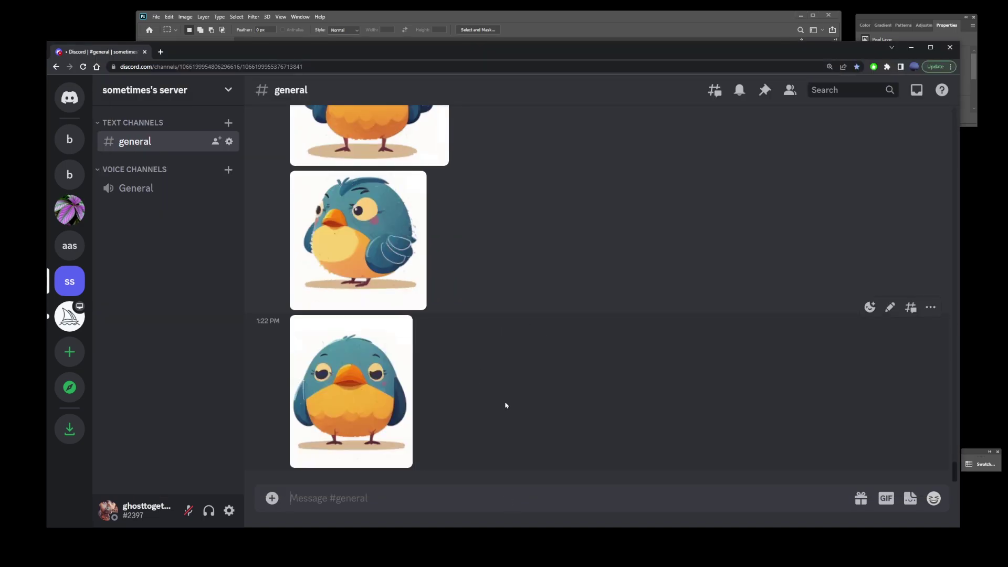
scroll(506, 405, "up", 10)
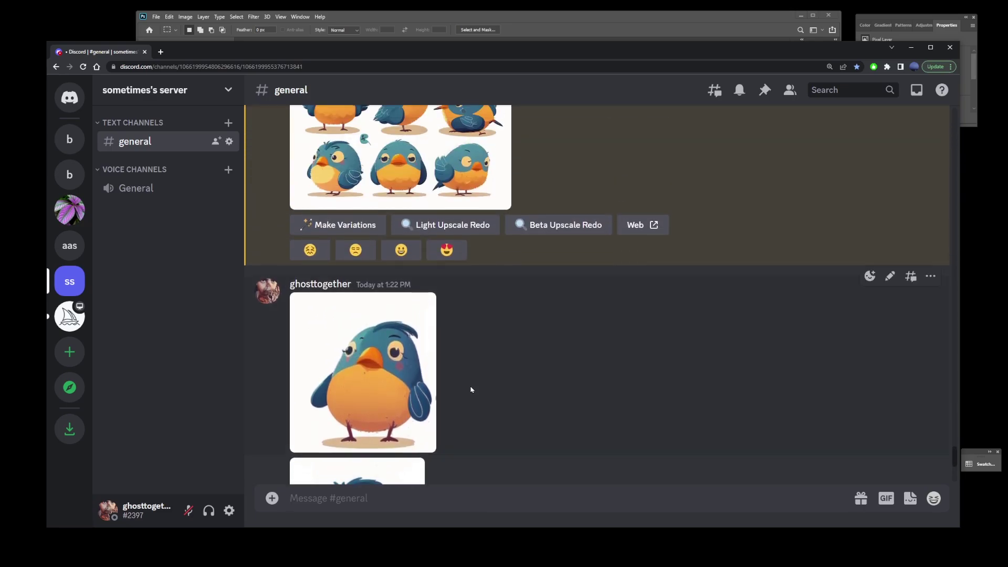
scroll(471, 390, "down", 1)
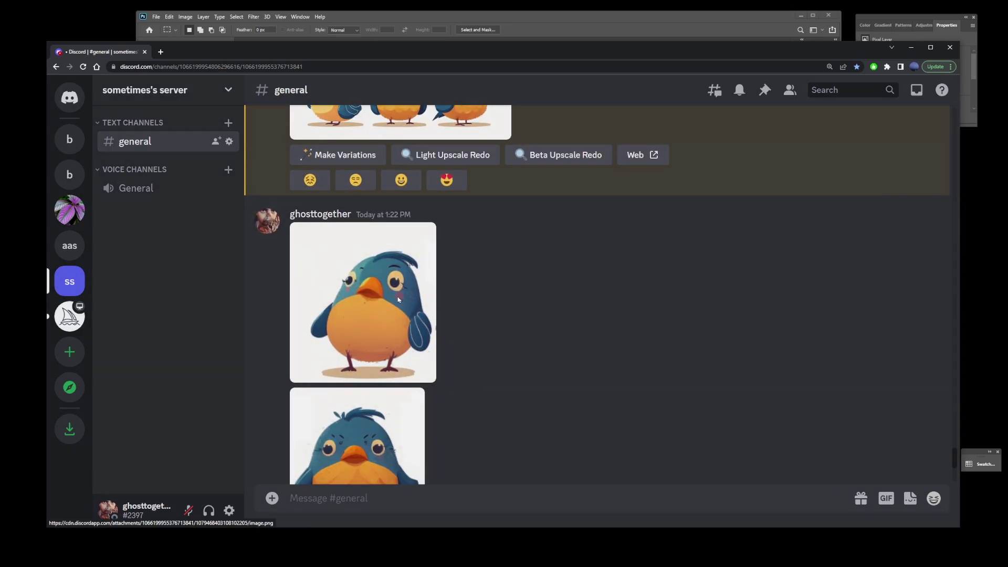
Step: Copy the first bird image's link and paste it into a new /imagine prompt
left_click(399, 300)
right_click(495, 303)
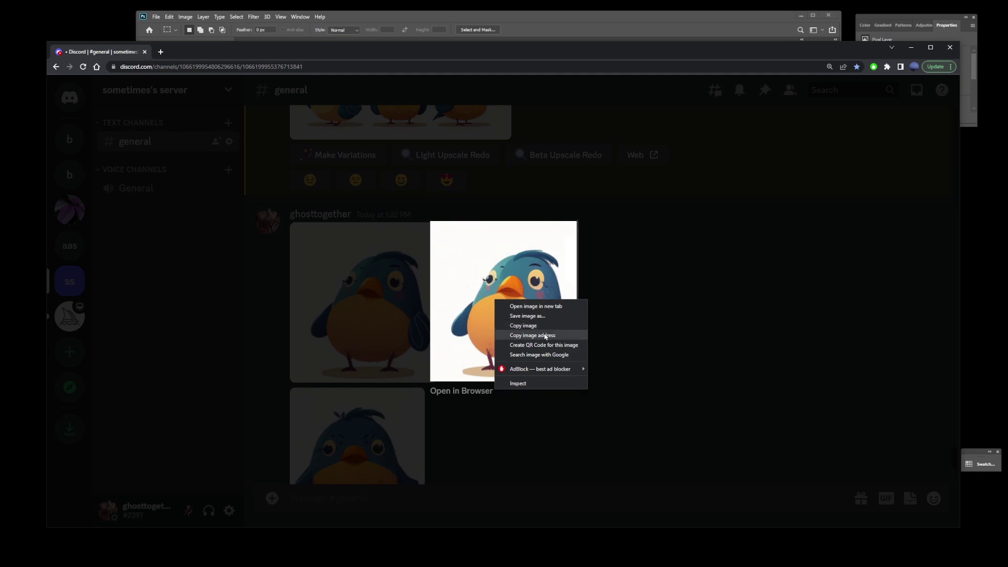
left_click(542, 336)
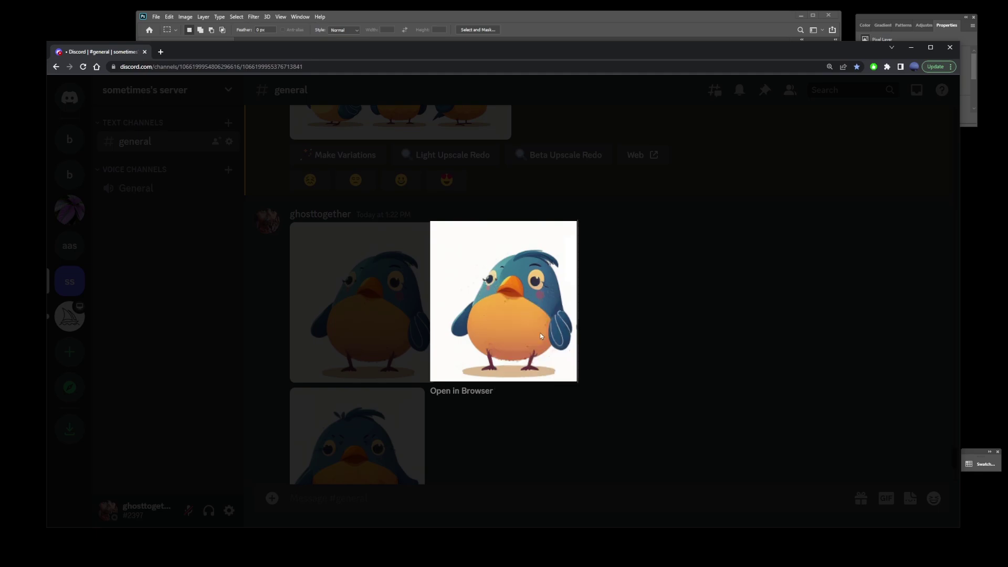
left_click(626, 340)
scroll(482, 425, "down", 5)
scroll(482, 424, "down", 3)
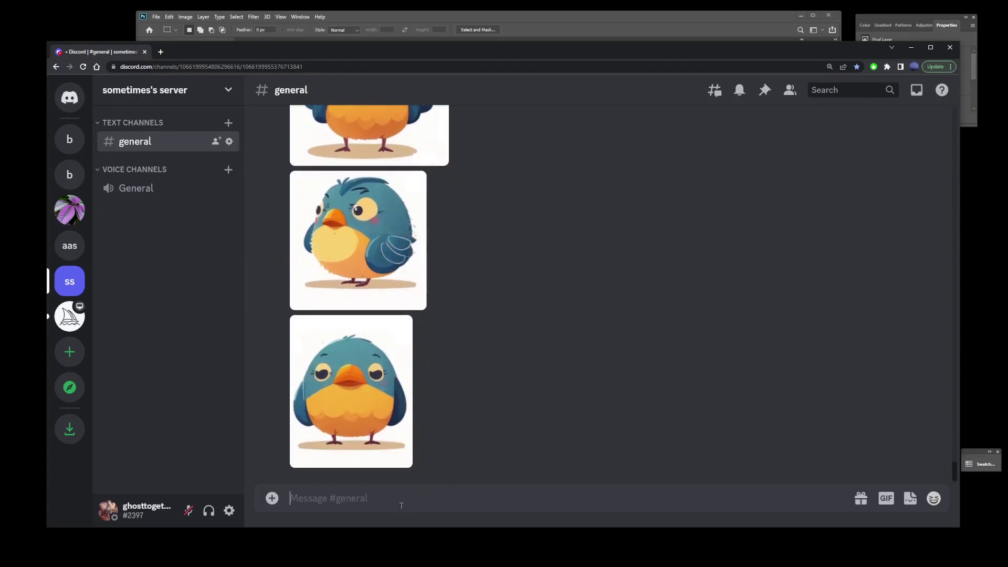
type("/ima")
key("Tab")
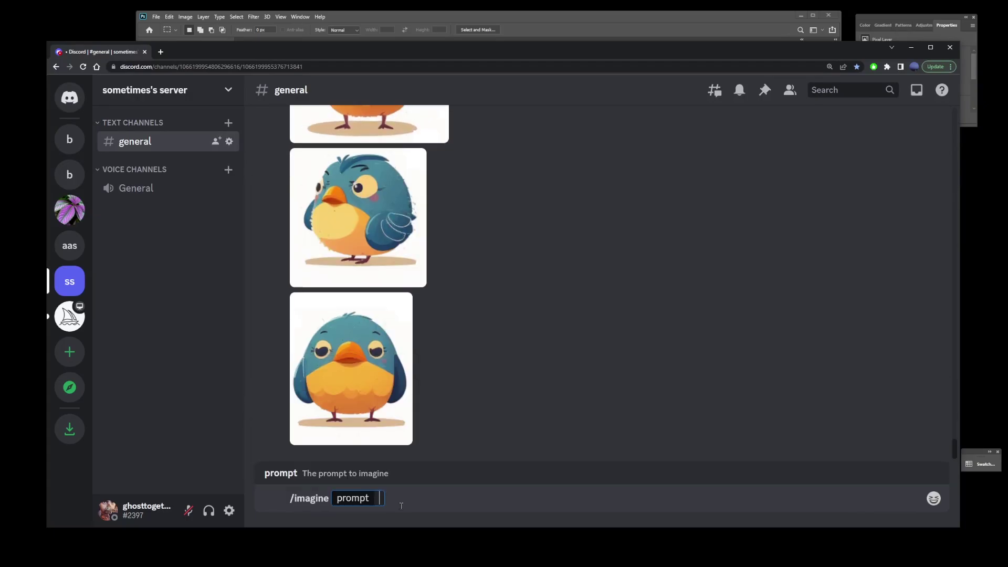
key("ctrl+v")
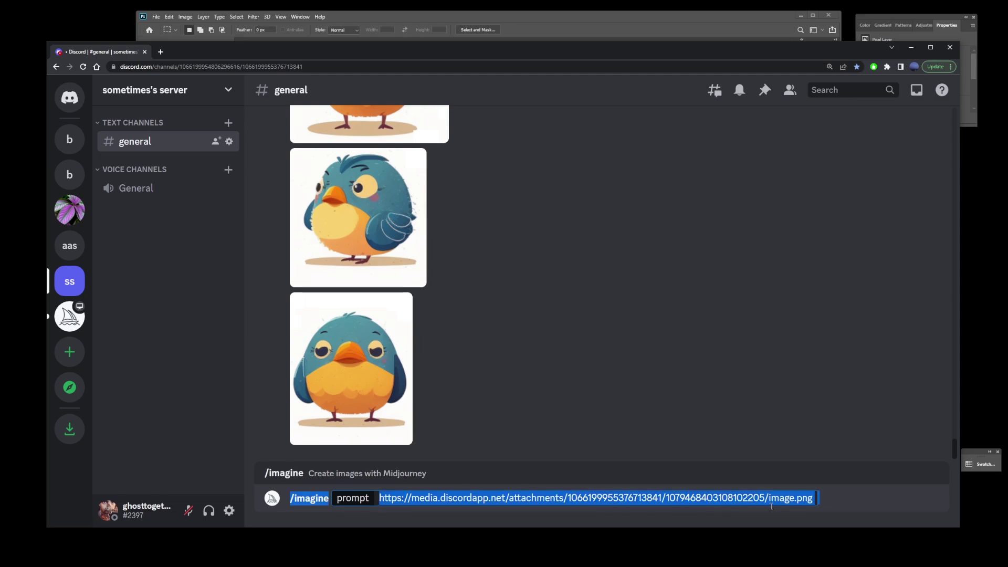
Step: Copy the frowning bird image's link and add it as the second prompt link
left_click(797, 499)
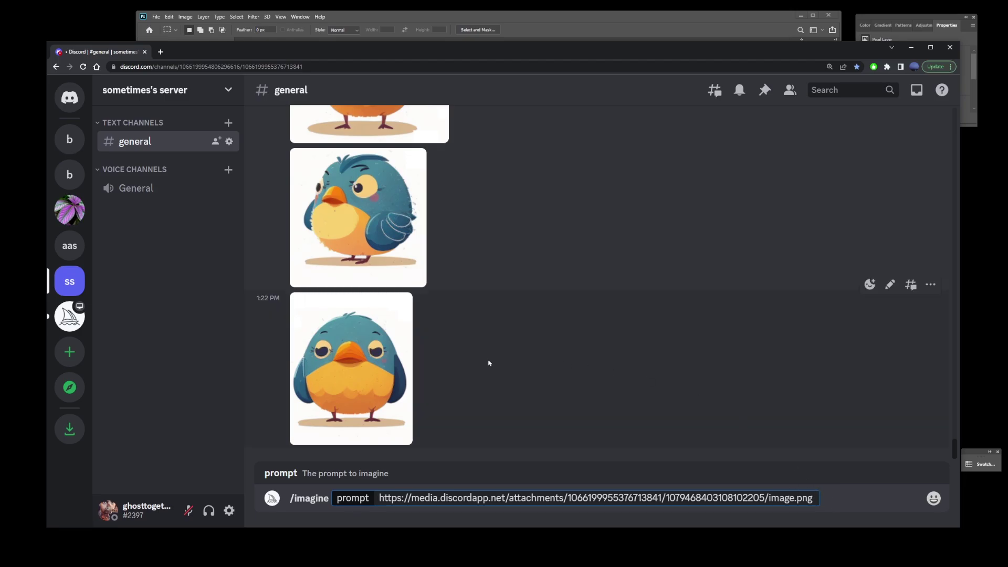
scroll(457, 365, "up", 8)
scroll(456, 367, "down", 3)
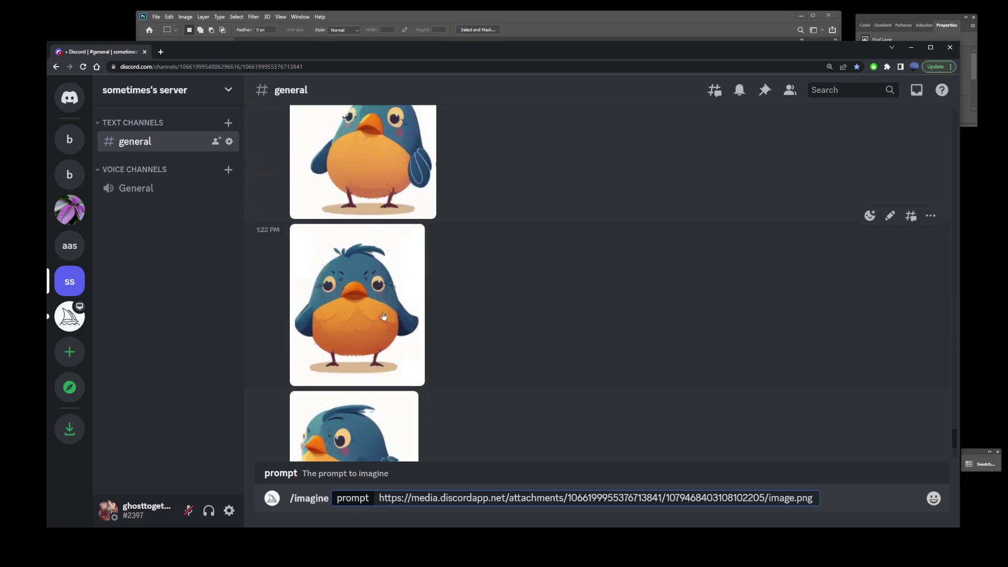
left_click(377, 301)
right_click(504, 267)
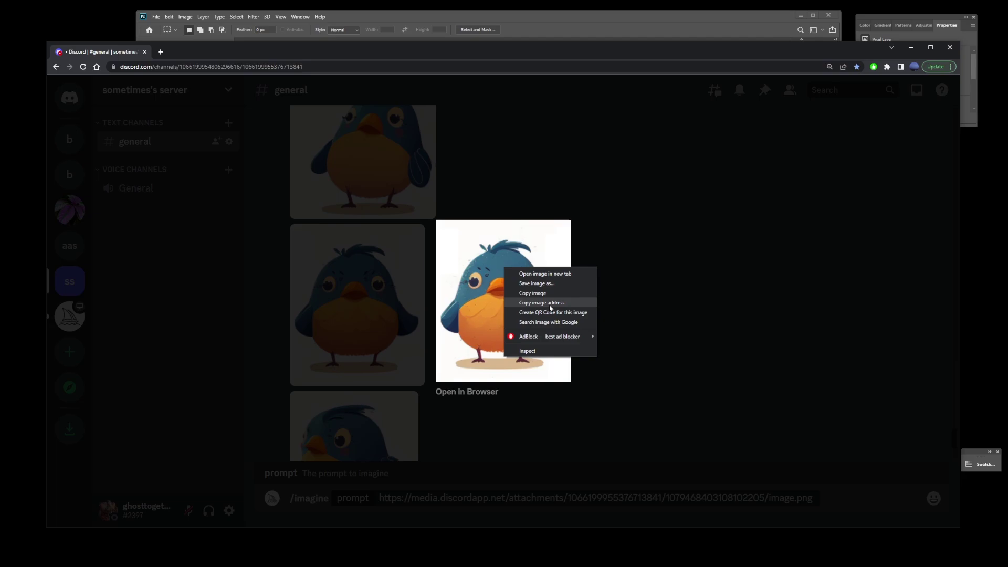
left_click(550, 304)
right_click(535, 298)
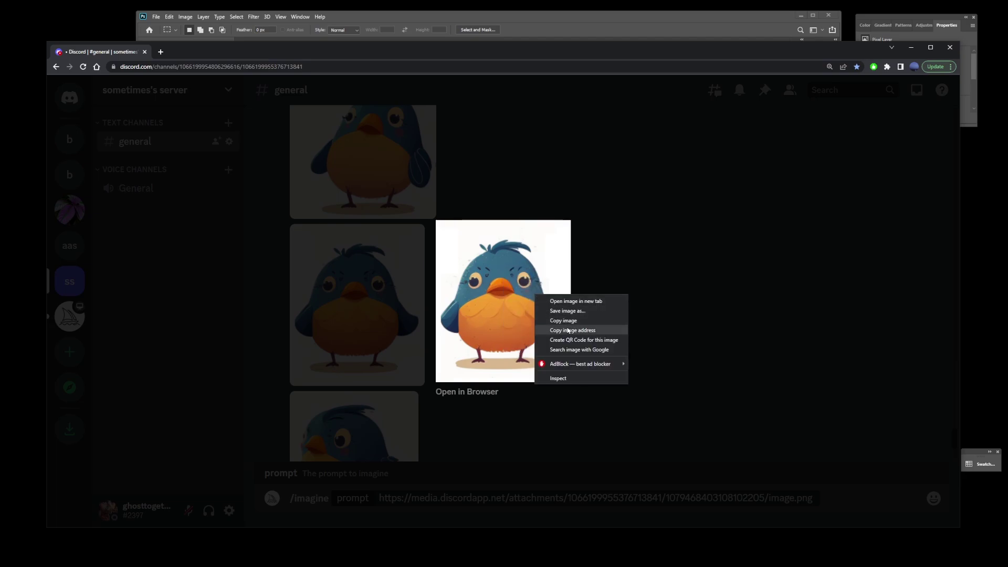
left_click(552, 328)
left_click(776, 504)
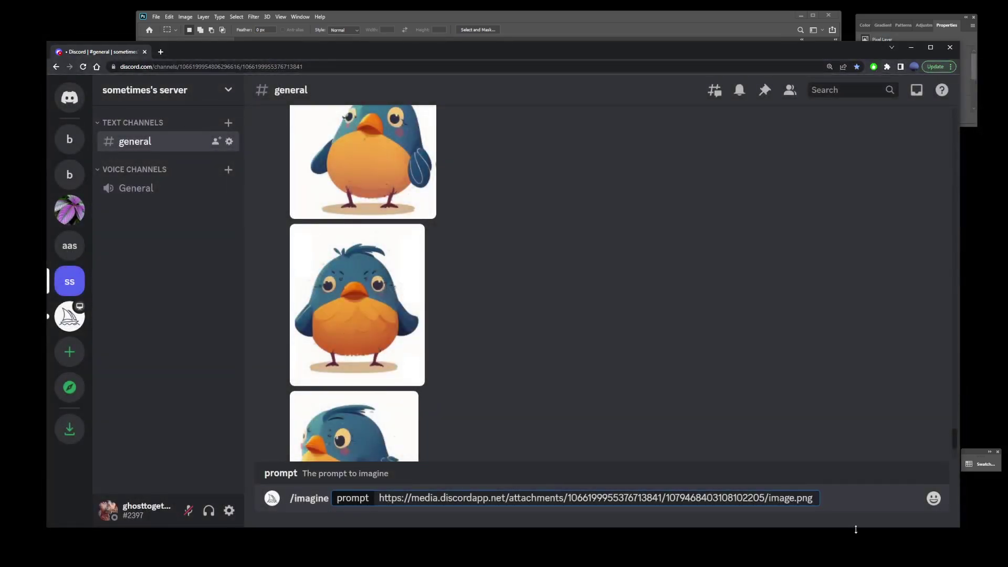
key("ctrl+v")
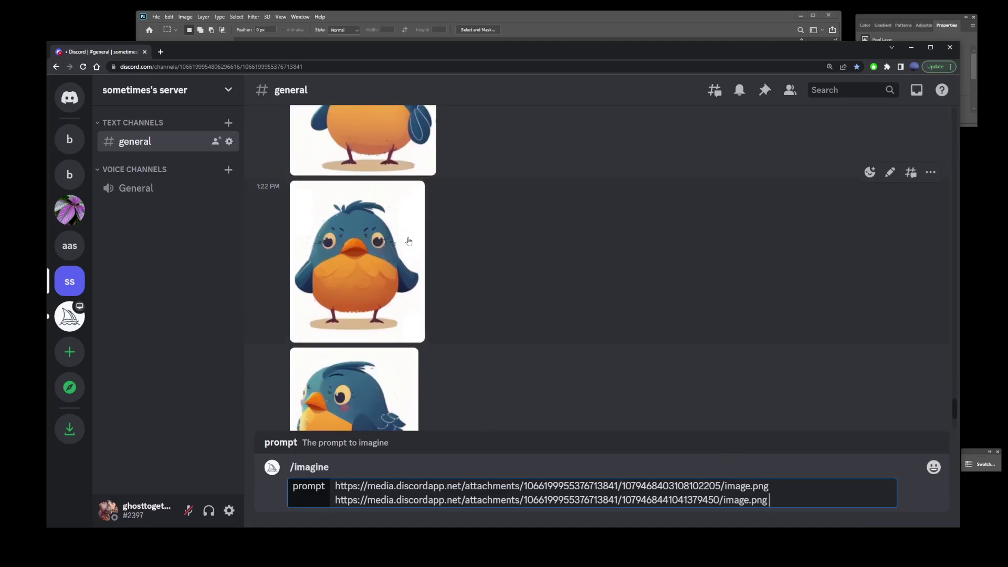
Step: Copy the third and fourth bird image links into the prompt
left_click(409, 241)
left_click(394, 223)
key("ctrl+v")
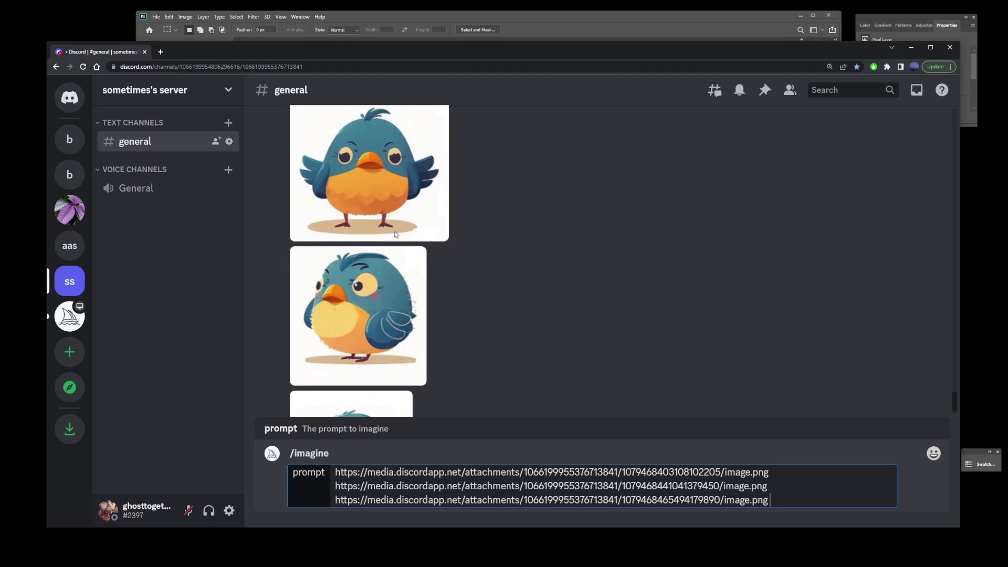
left_click(396, 234)
right_click(513, 274)
left_click(546, 313)
key("Escape")
key("ctrl+v")
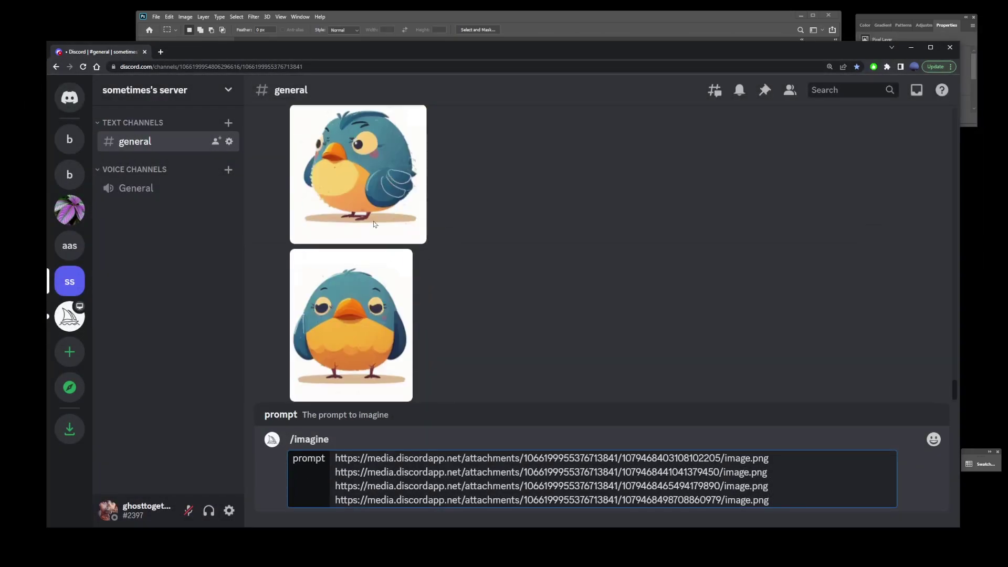
Step: Add the fifth and sixth bird image links to the prompt
left_click(374, 224)
right_click(511, 267)
key("Escape")
key("Escape")
left_click(368, 210)
right_click(483, 290)
left_click(516, 330)
key("Escape")
key("ctrl+v")
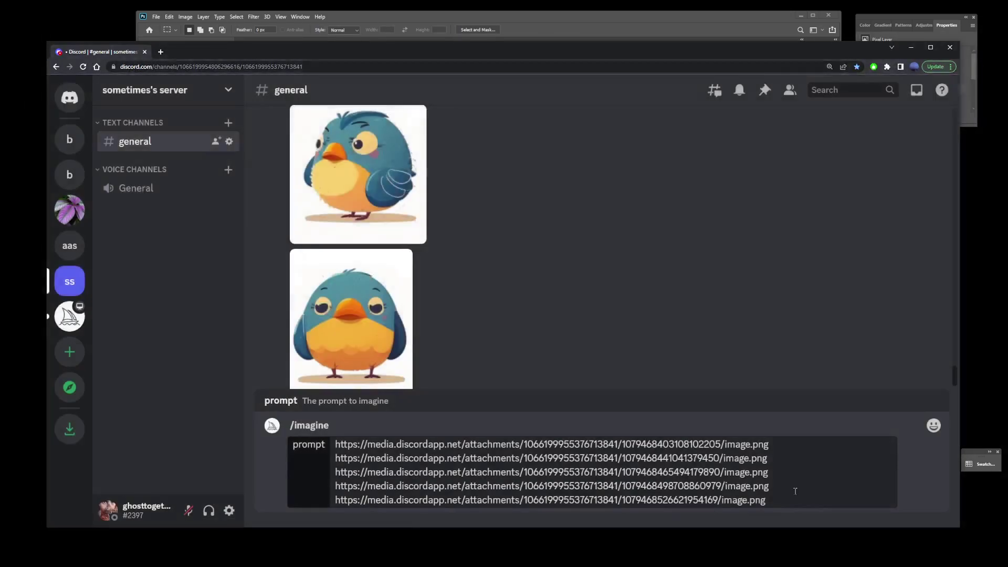
key("ctrl+v")
scroll(472, 318, "up", 3)
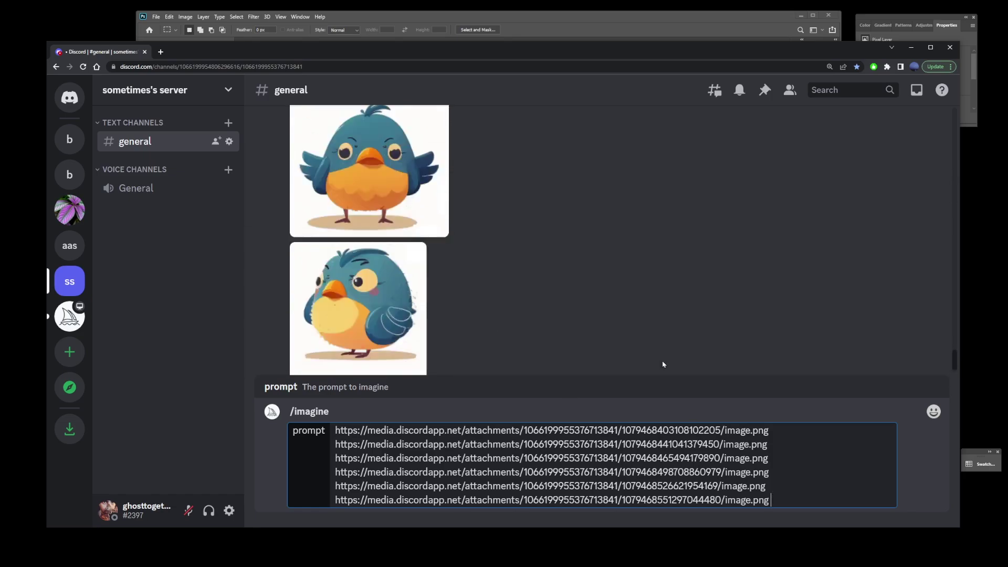
scroll(663, 364, "down", 1)
key("ctrl+a")
Step: Copy the bot's earlier style prompt through --no outline and paste it after the links
left_click(795, 501)
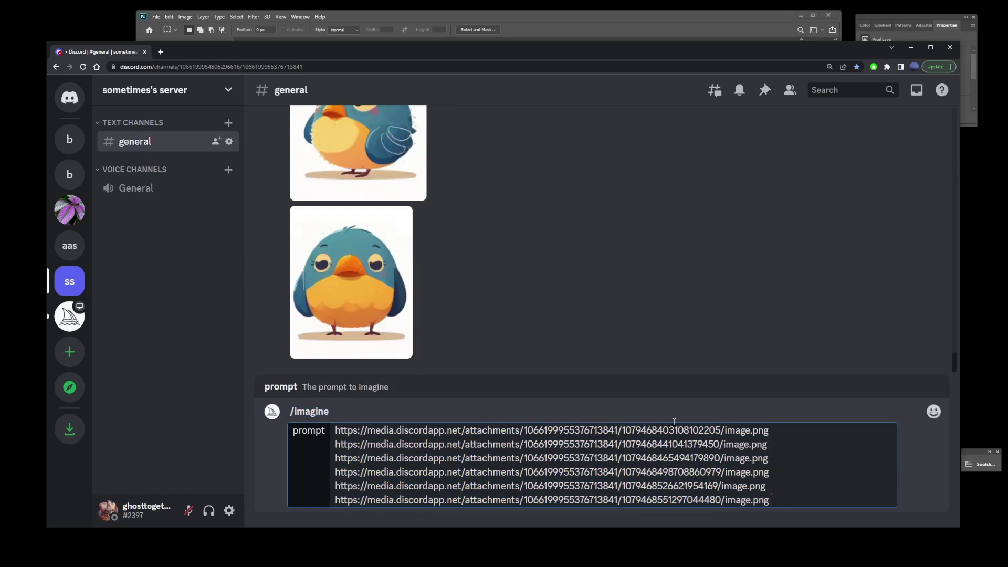
scroll(475, 310, "up", 5)
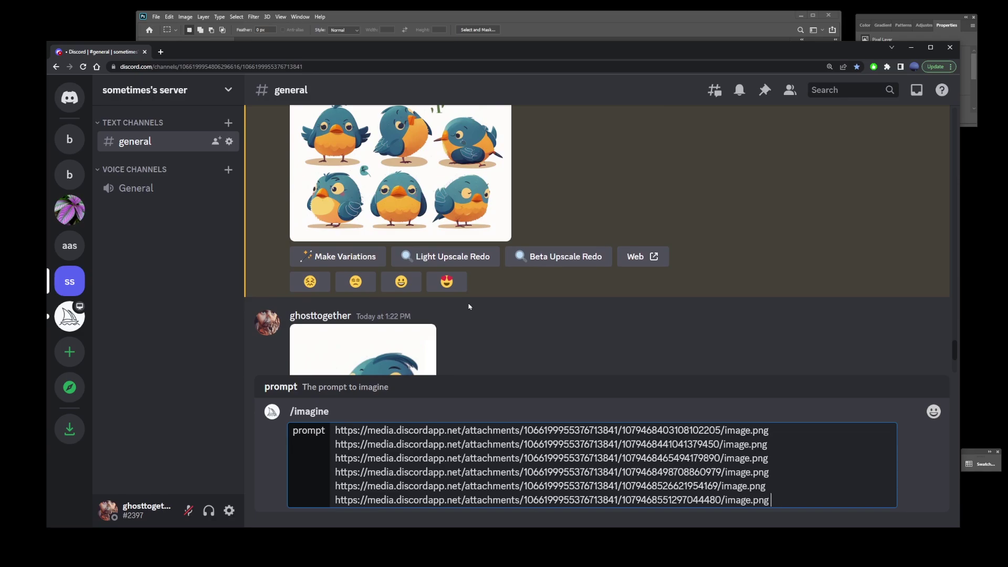
scroll(469, 307, "up", 6)
scroll(368, 252, "down", 2)
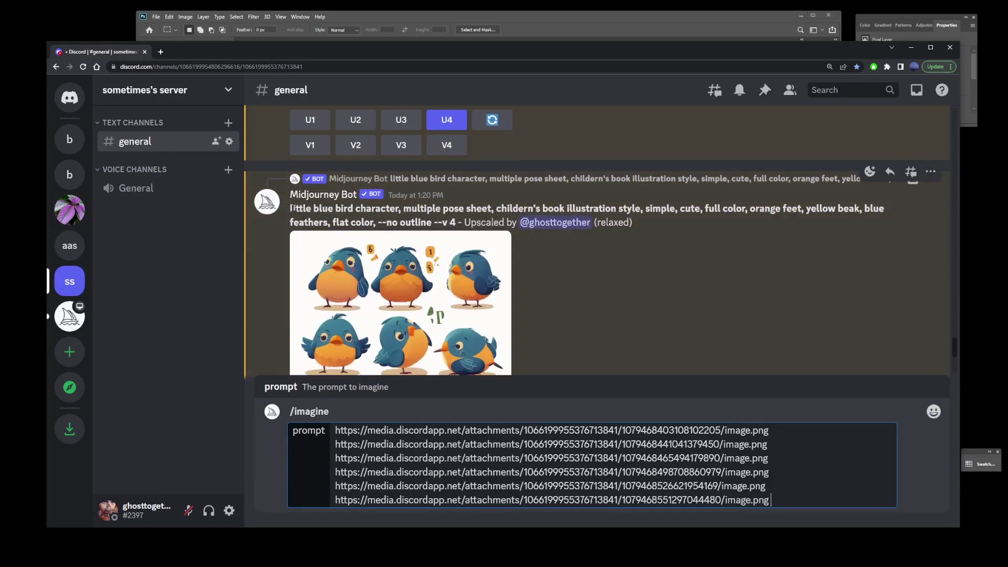
left_click_drag(292, 208, 431, 221)
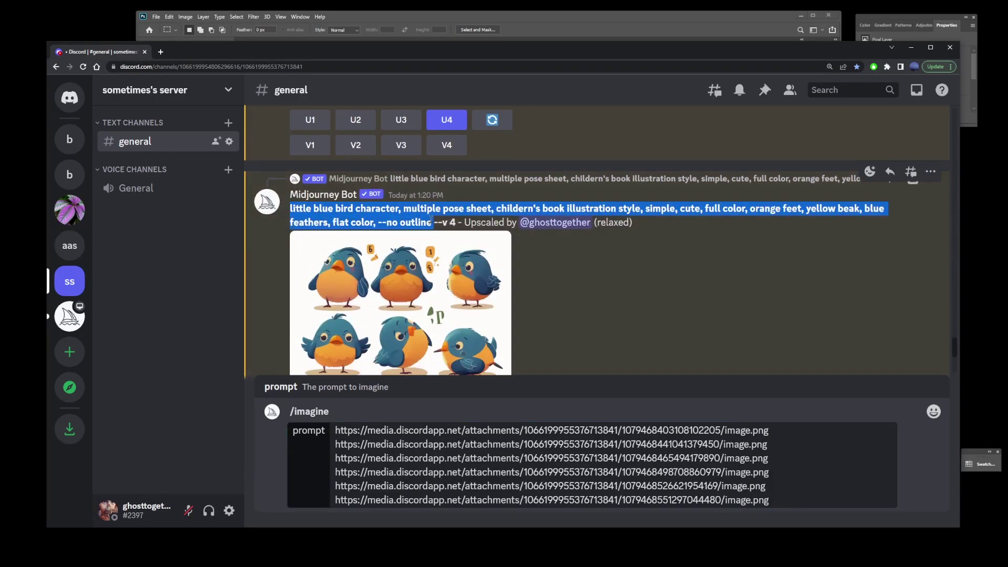
right_click(410, 221)
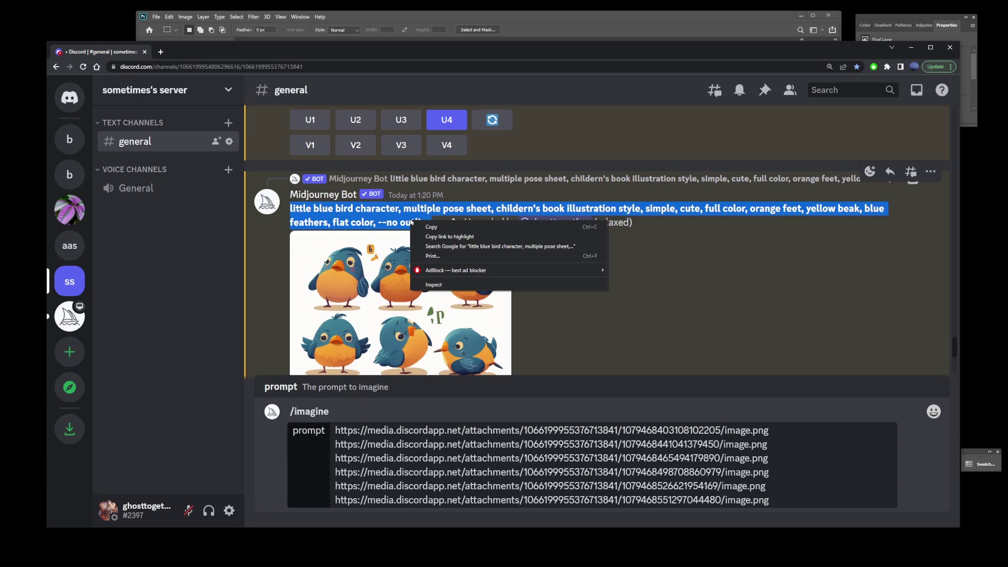
left_click(450, 227)
scroll(560, 307, "down", 10)
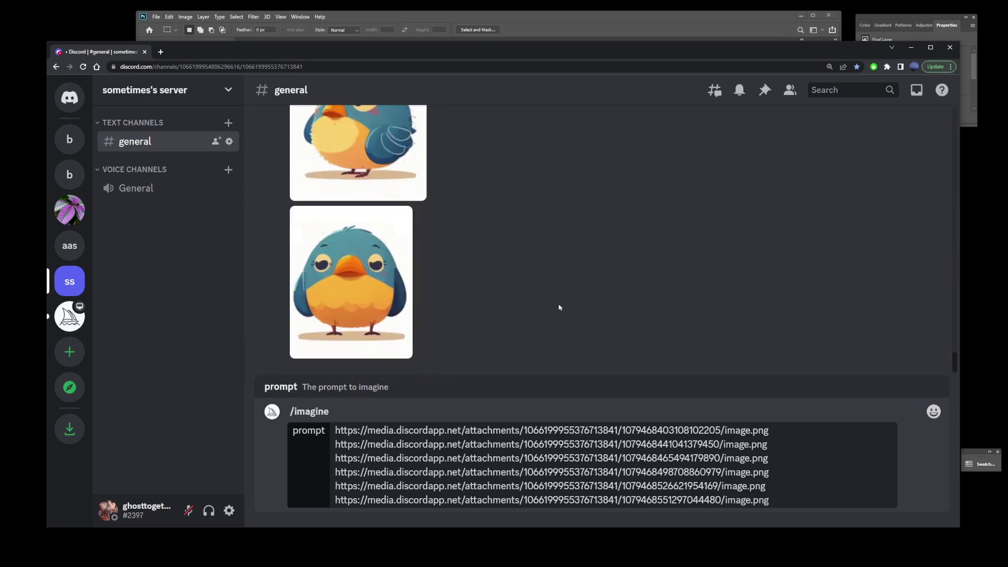
left_click(793, 502)
key("ctrl+v")
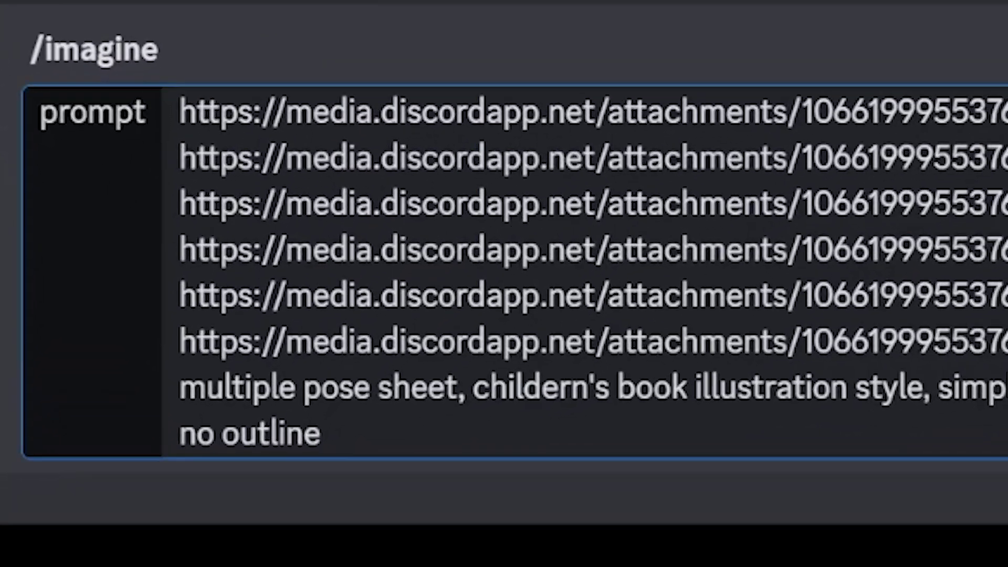
Step: Replace 'multiple pose sheet' with 'running' and send the request
double_click(184, 387)
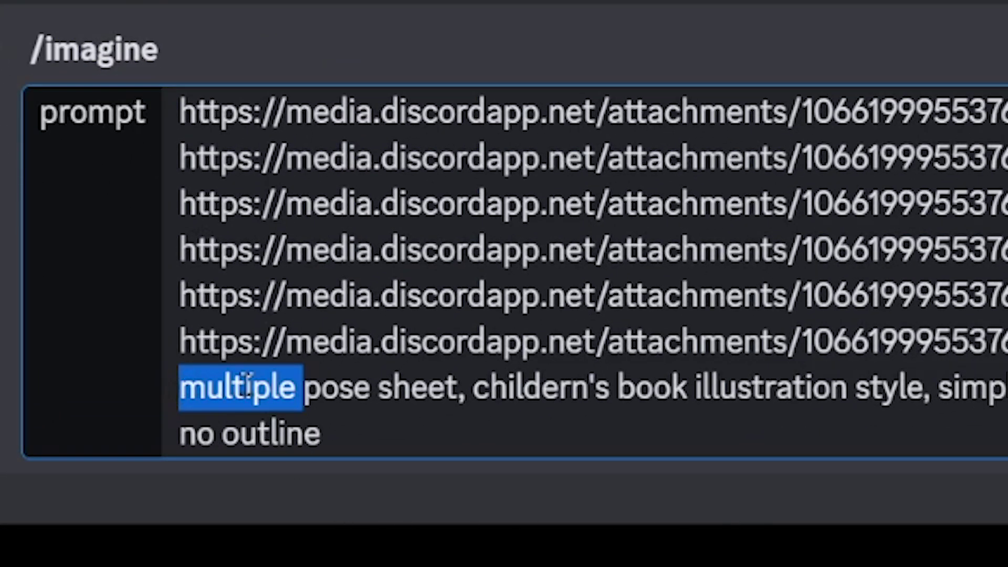
left_click(457, 392)
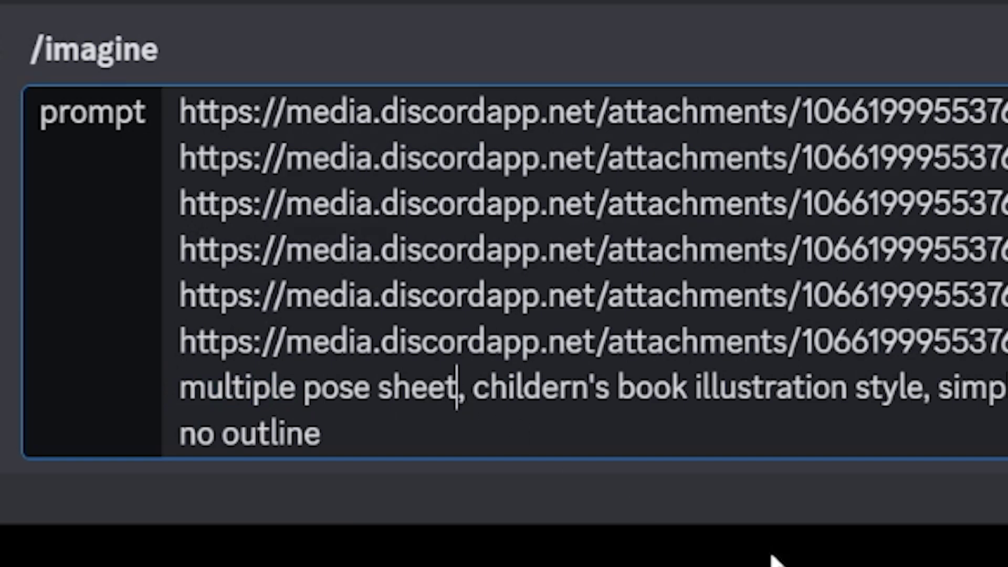
key("shift+Home")
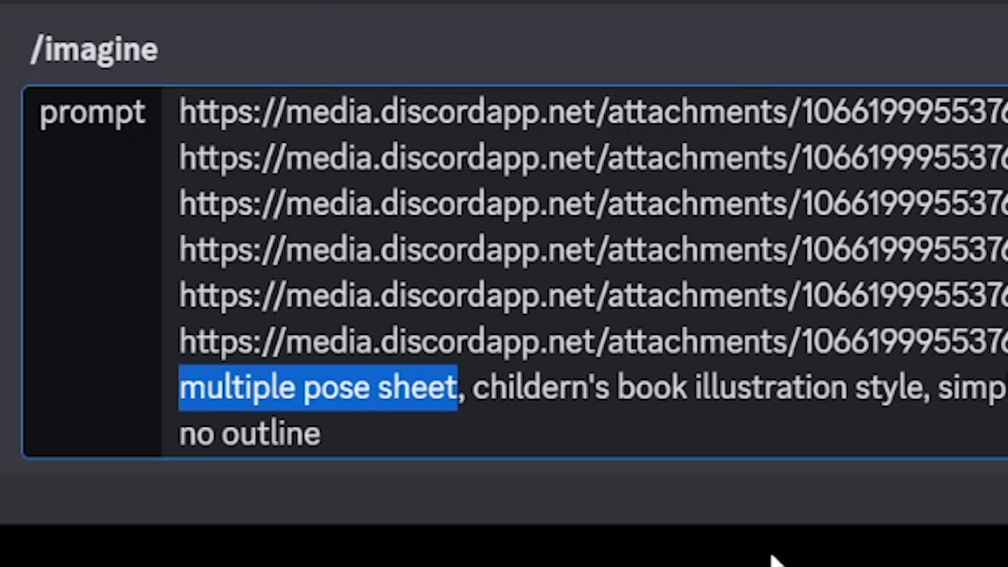
key("BackSpace")
type("running")
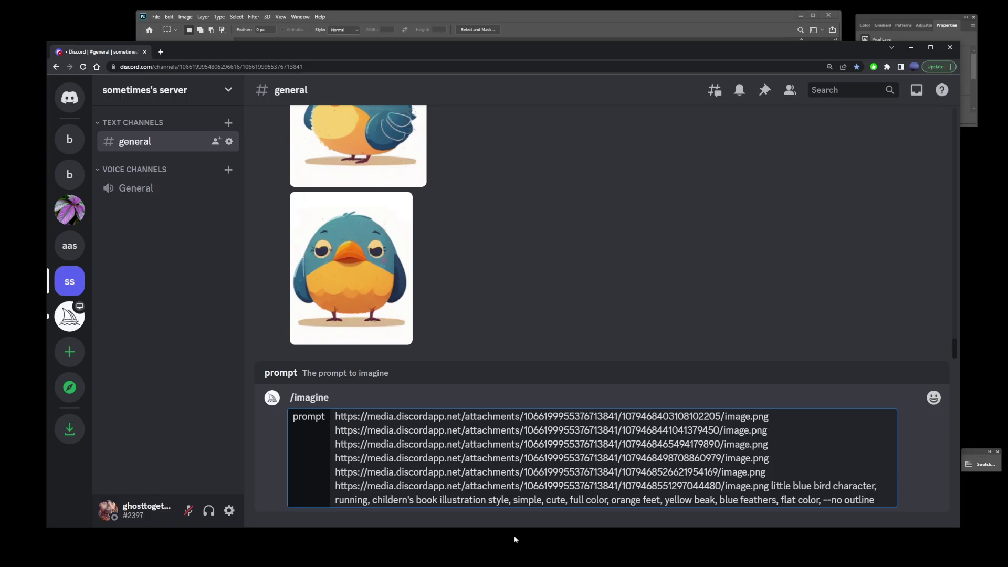
key("Return")
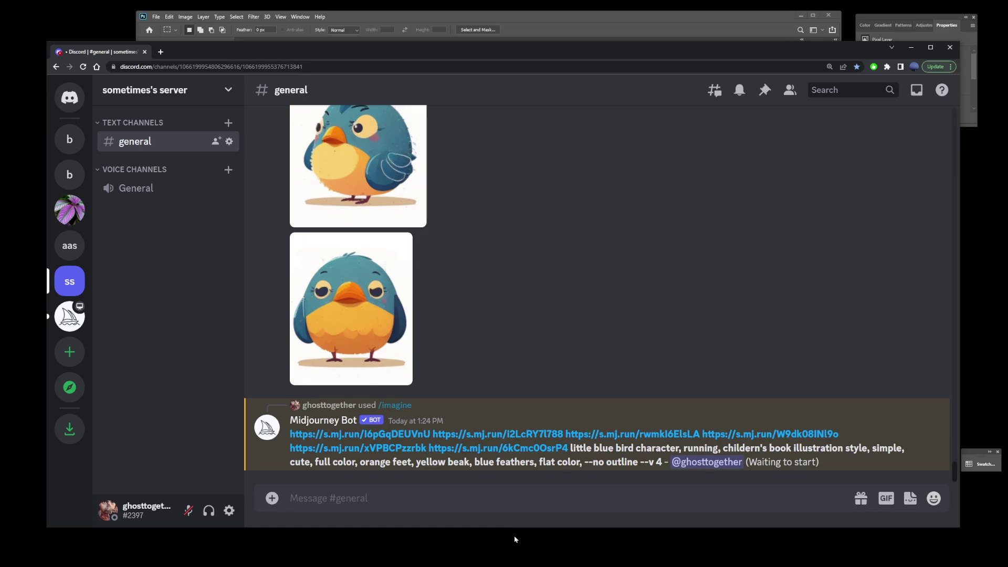
Step: Open the finished four-image grid of running blue birds in the image viewer
left_click(514, 539)
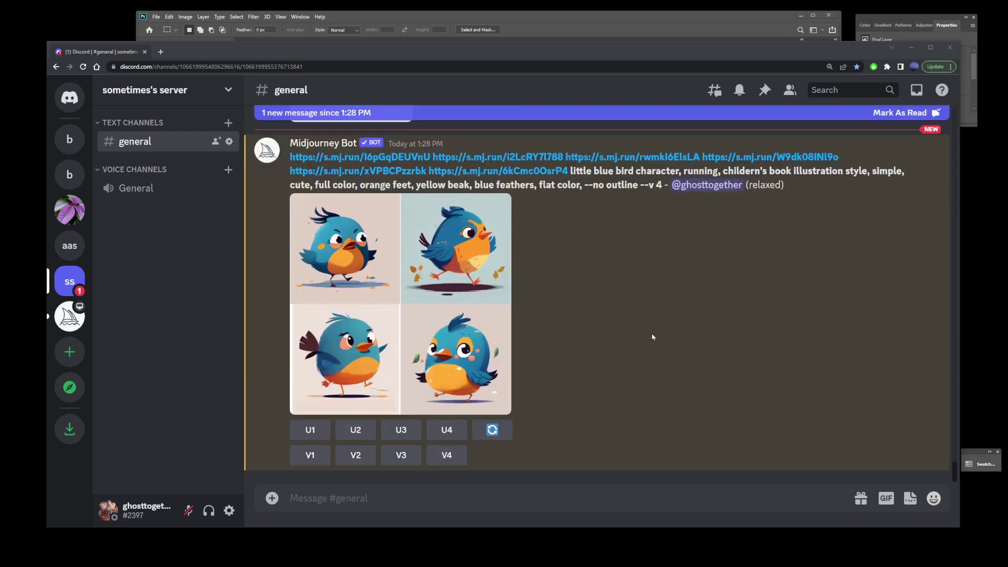
left_click(403, 298)
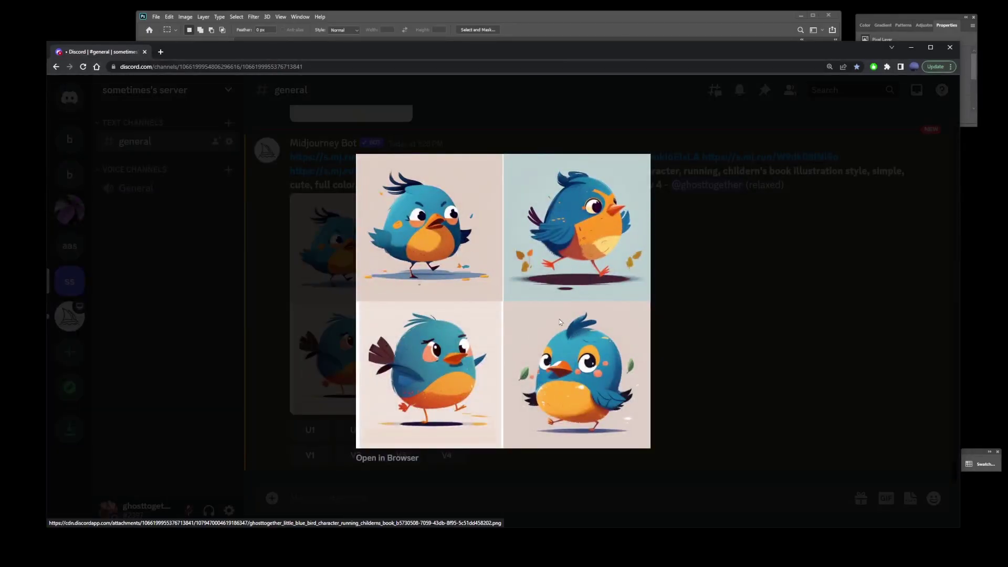
Step: Copy the bot's six image links and running-bird prompt from its message
key("Escape")
left_click_drag(290, 156, 638, 184)
right_click(619, 185)
left_click(652, 195)
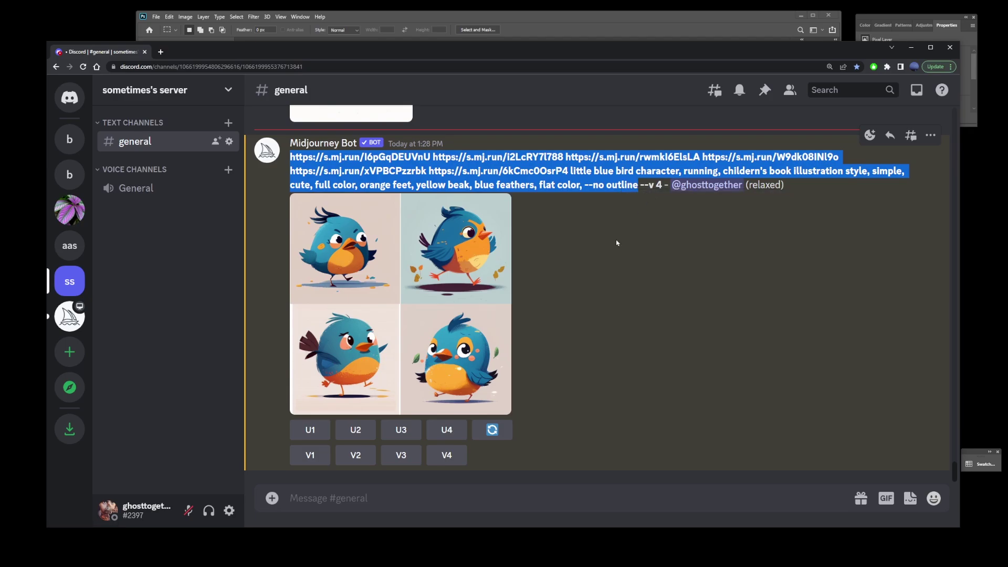
Step: Send an /imagine with the pasted links and prompt, replacing 'running' with 'flying'
left_click(443, 496)
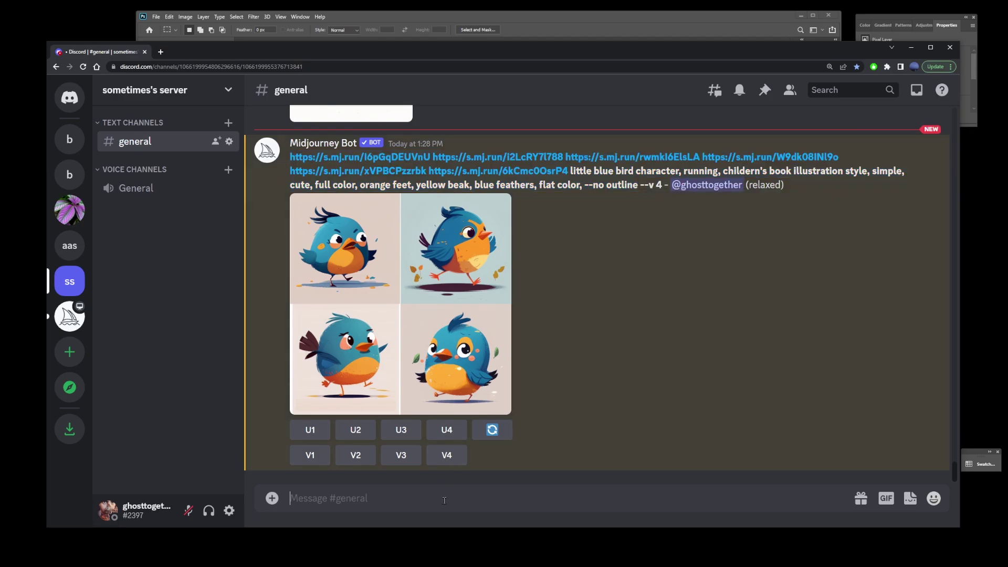
type("/imagi")
key("Tab")
key("ctrl+v")
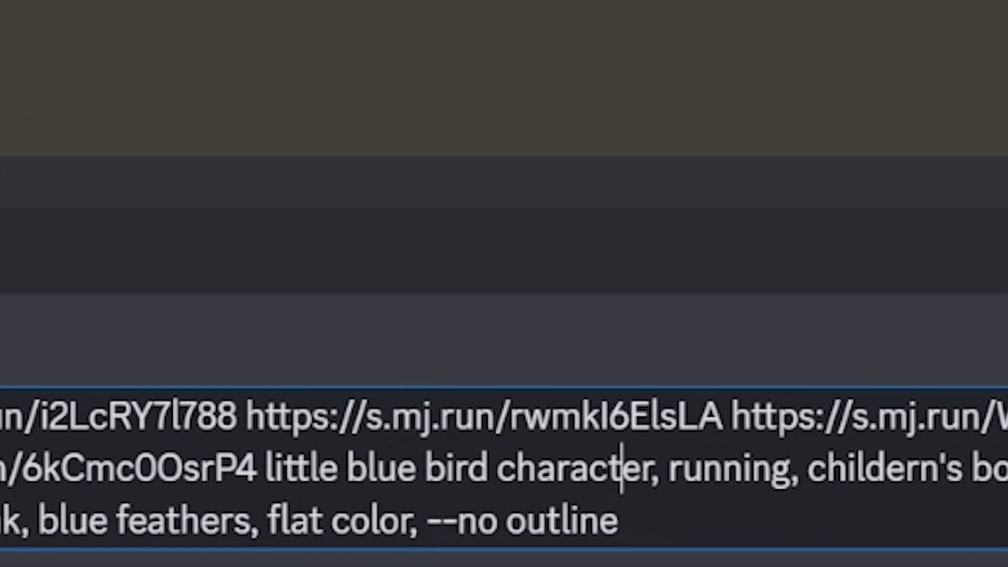
key("Right")
key("Right")
key("Right")
key("Right")
key("Right")
key("Right")
key("Right")
key("Right")
key("Right")
key("Right")
key("Right")
key("Right")
key("ctrl+shift+Left")
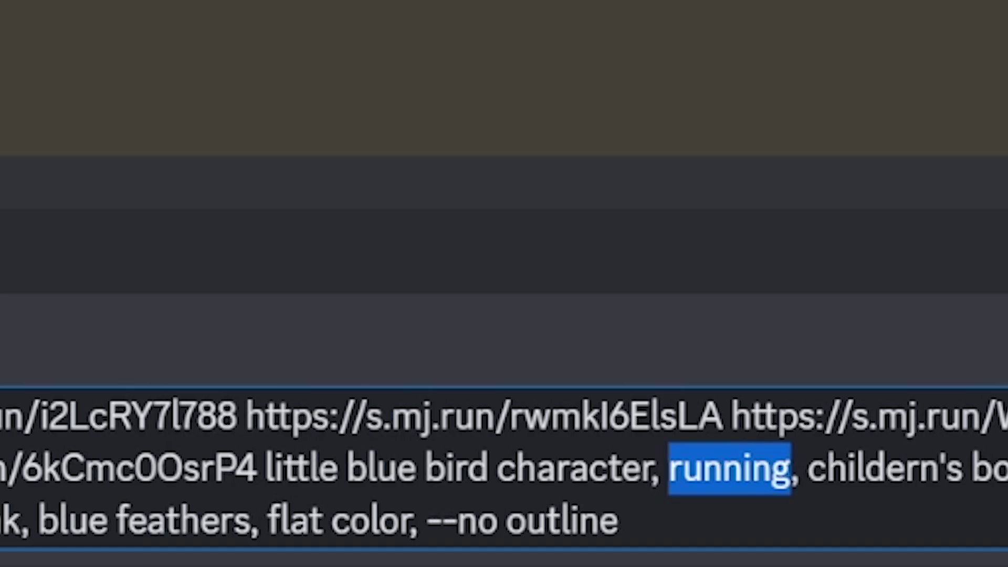
type("flying")
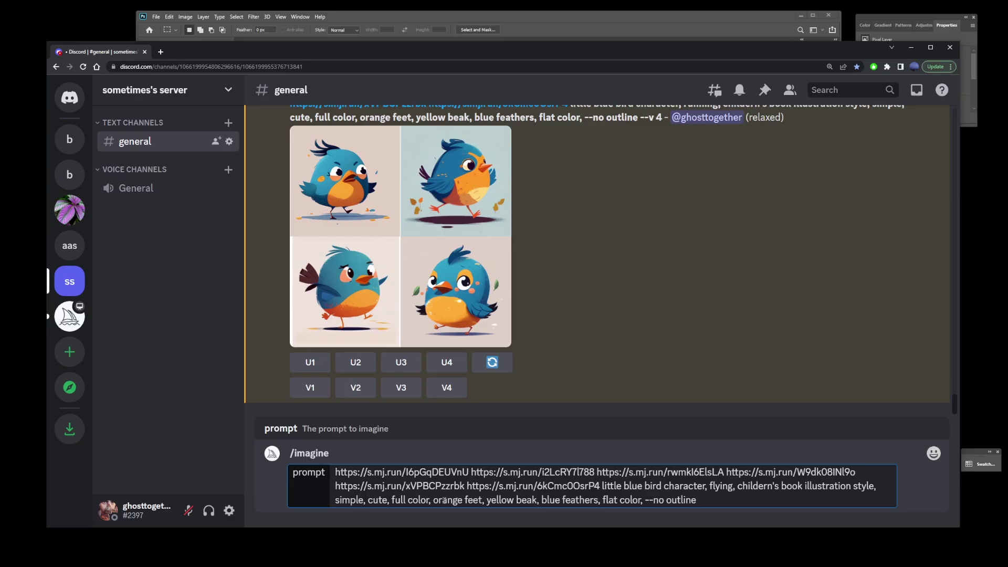
key("Return")
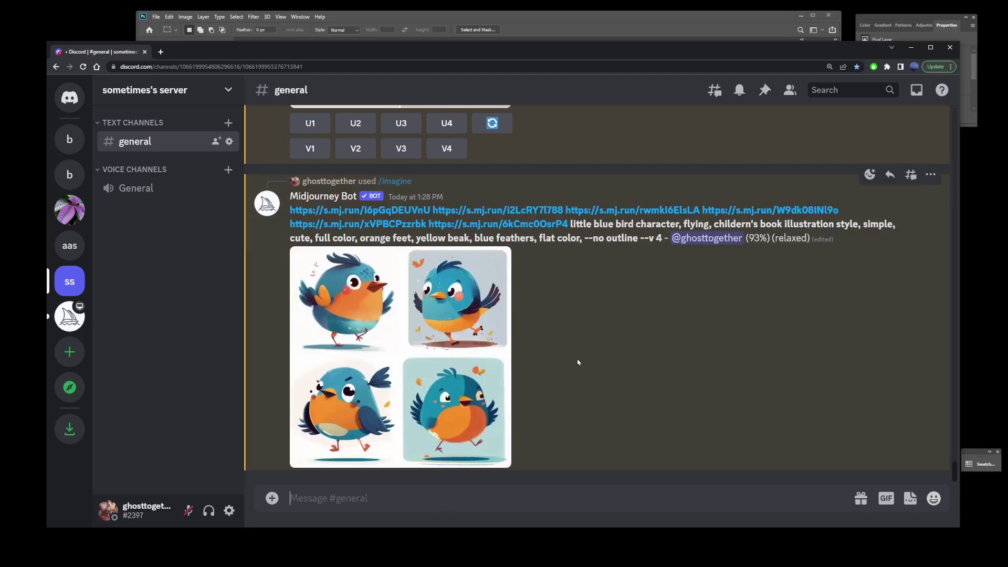
Step: Enlarge the completed four-image grid of the flying little blue bird
left_click(489, 304)
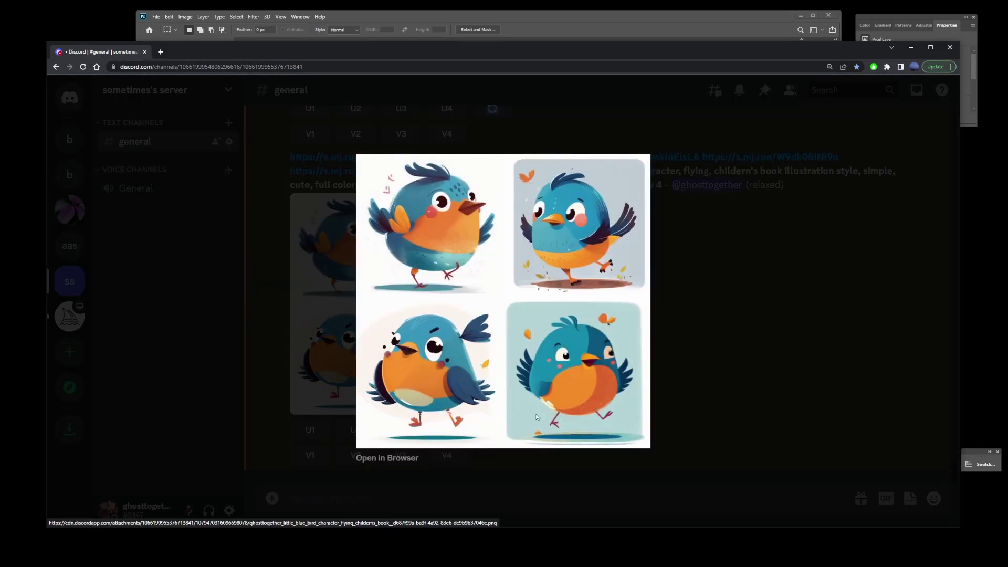